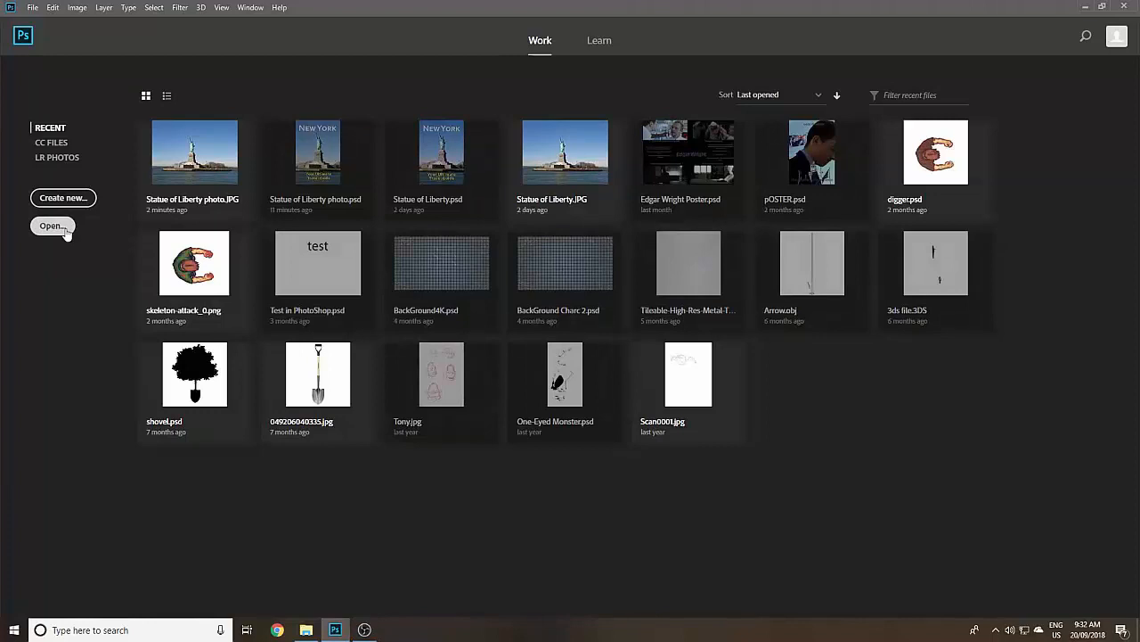
- Open the image Statue of Liberty photo.JPG from the EUAN-1 (D:) drive
left_click(53, 225)
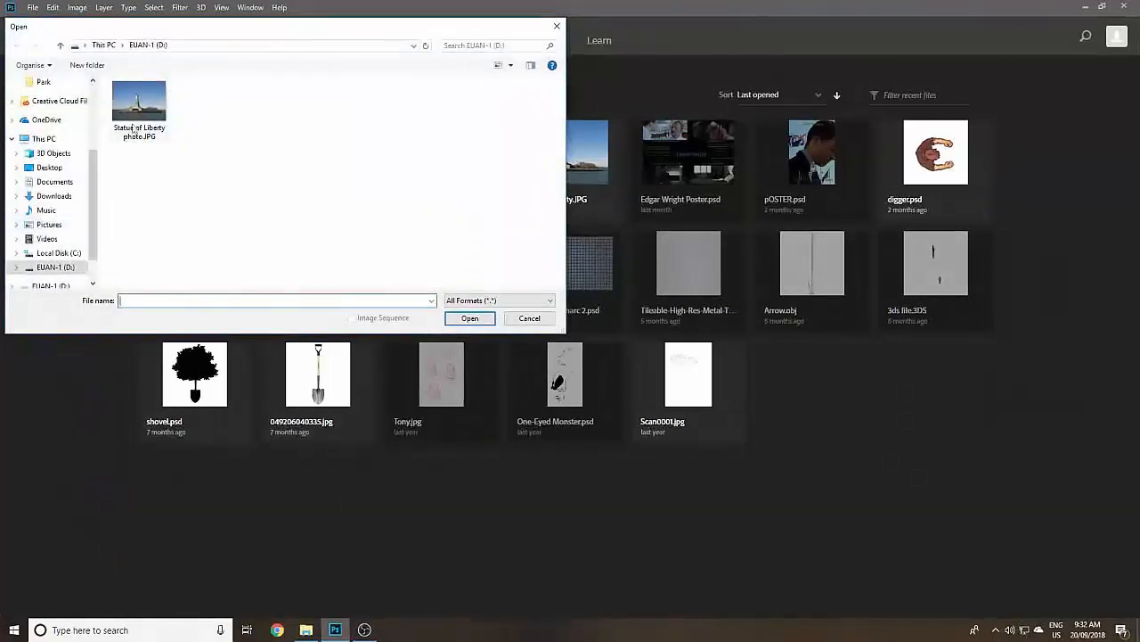
left_click(134, 129)
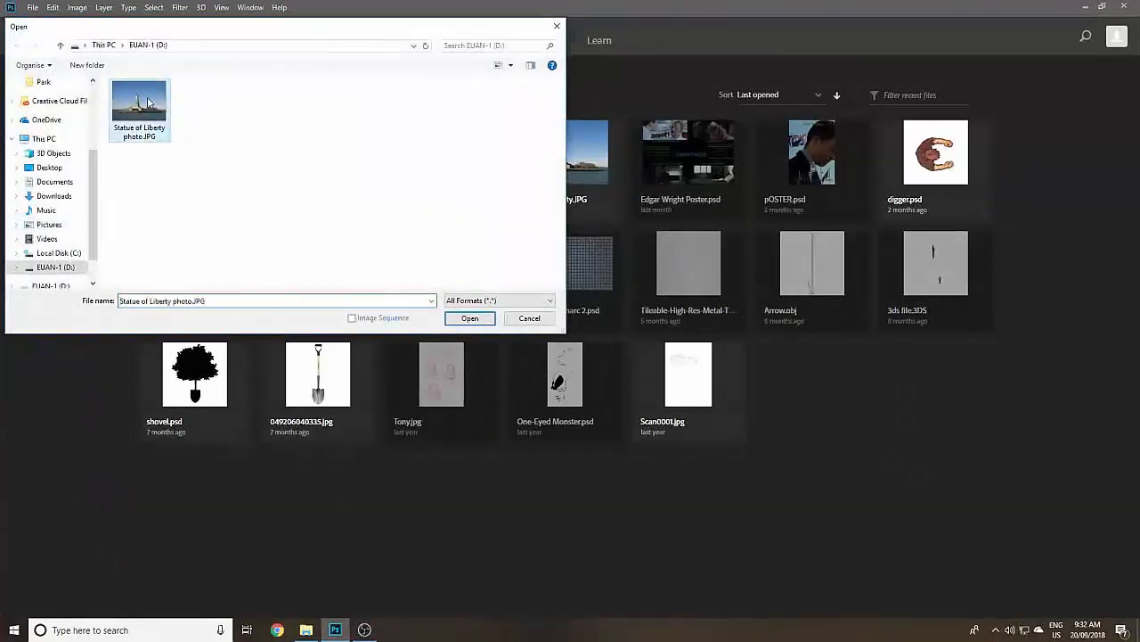
left_click(465, 319)
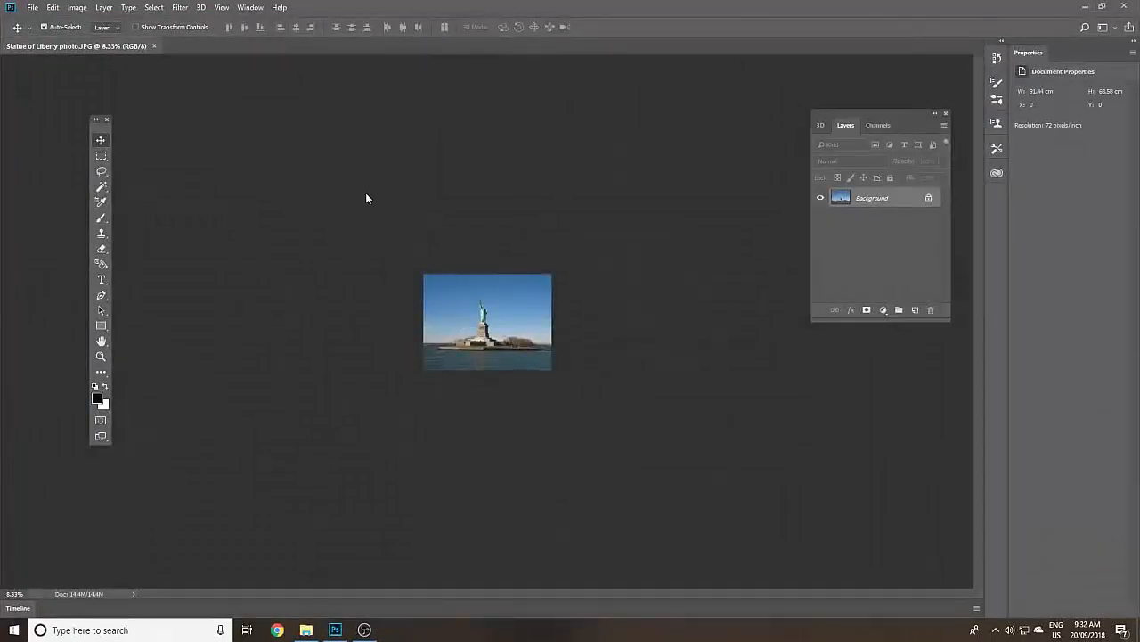
- View the photo at 100% and zoom out to 33.3% so the whole image fits in the window
left_click(222, 8)
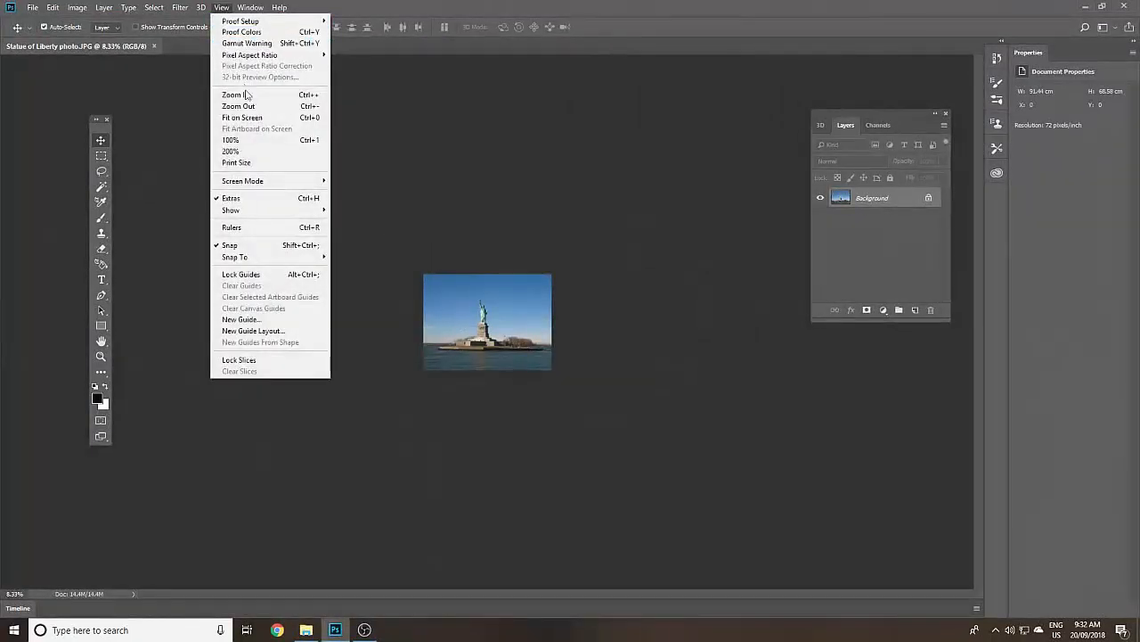
left_click(257, 144)
left_click(220, 9)
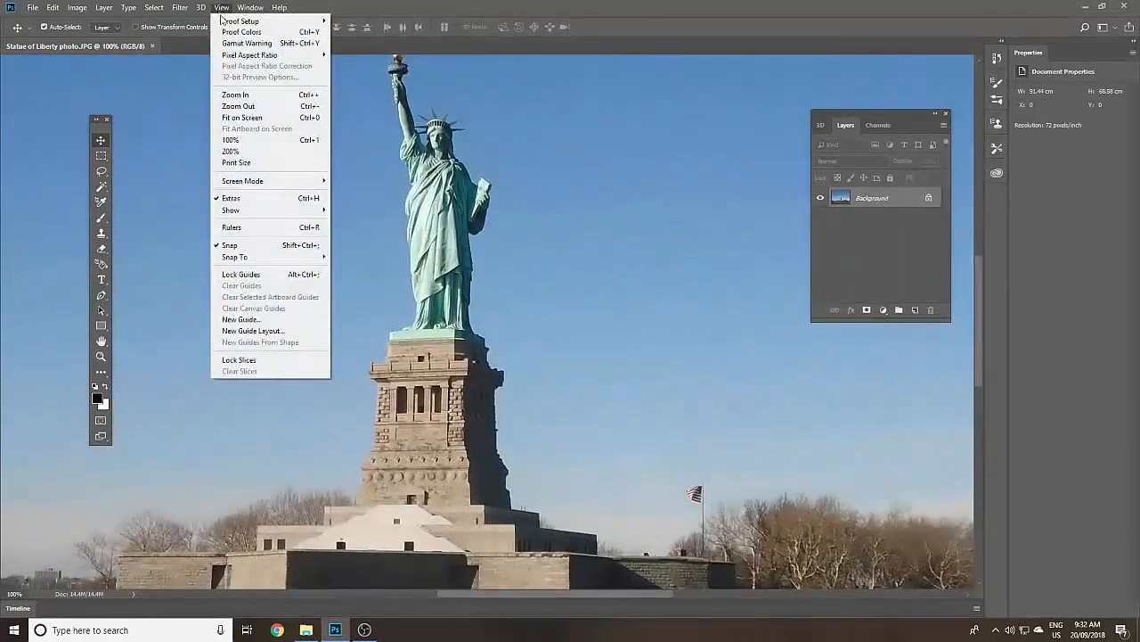
left_click(290, 109)
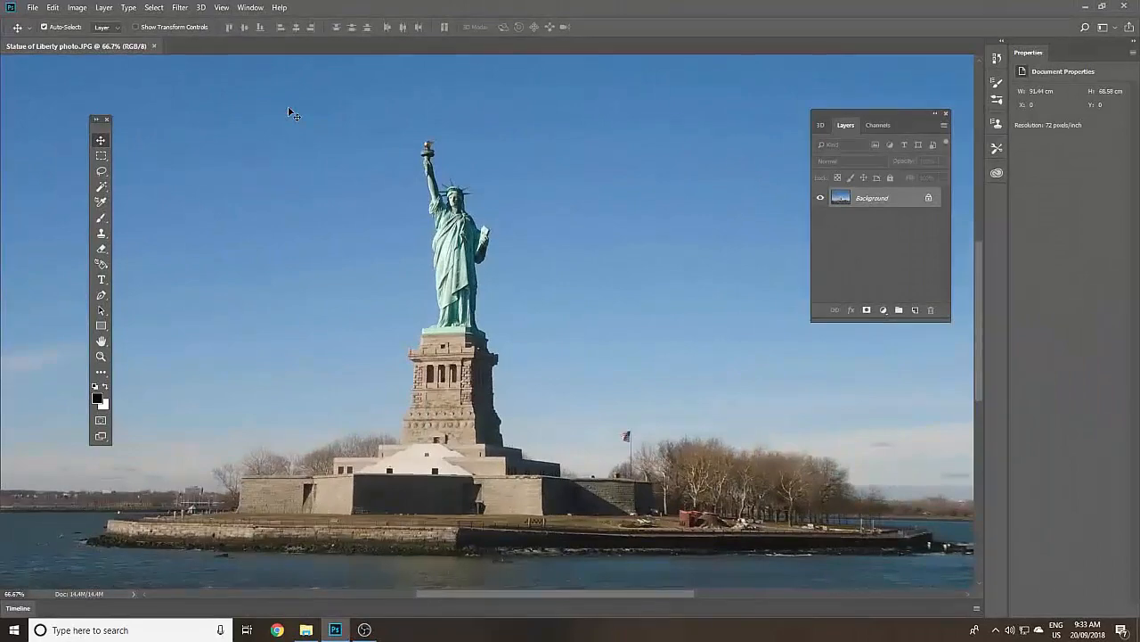
key("ctrl+minus")
key("ctrl+minus")
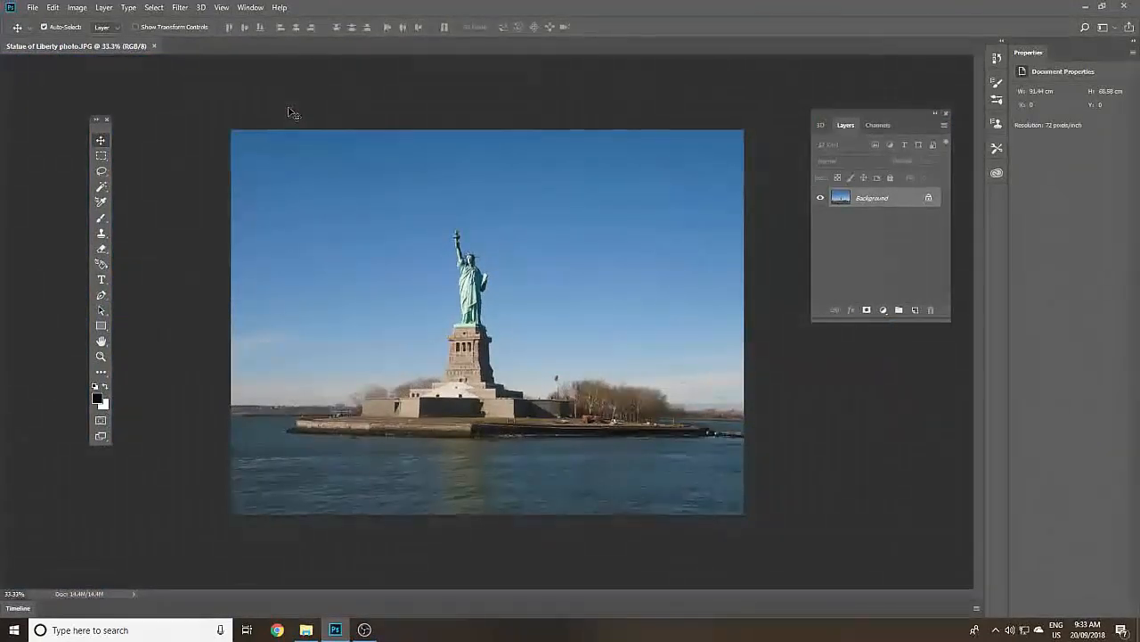
- Apply the Auto Tone correction to the Statue of Liberty photo
left_click(84, 9)
mouse_move(89, 23)
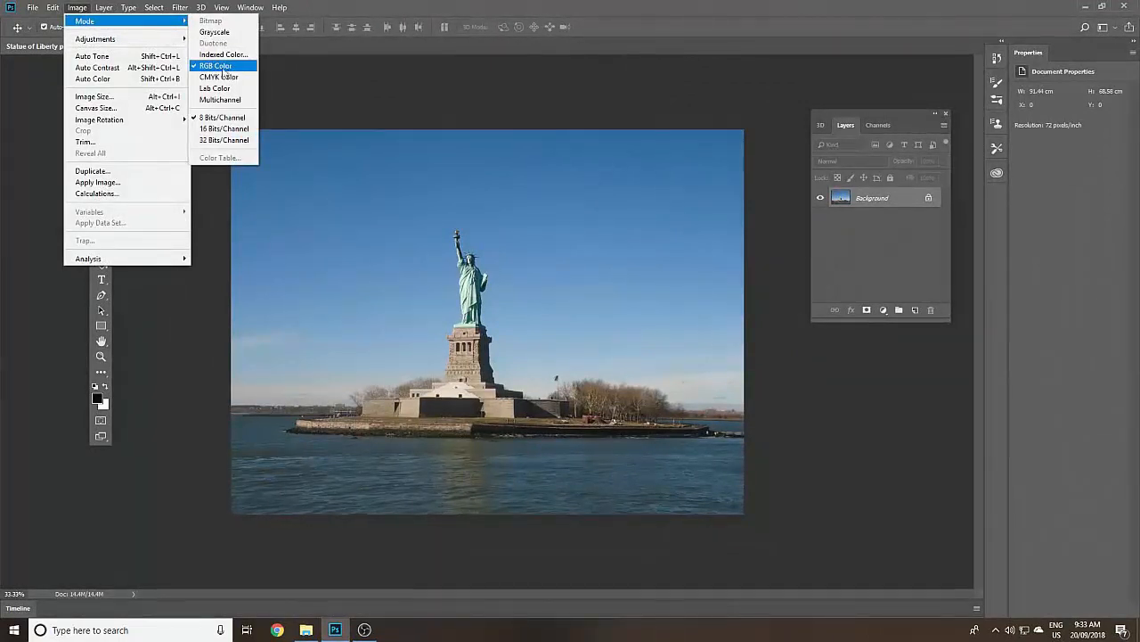
mouse_move(160, 42)
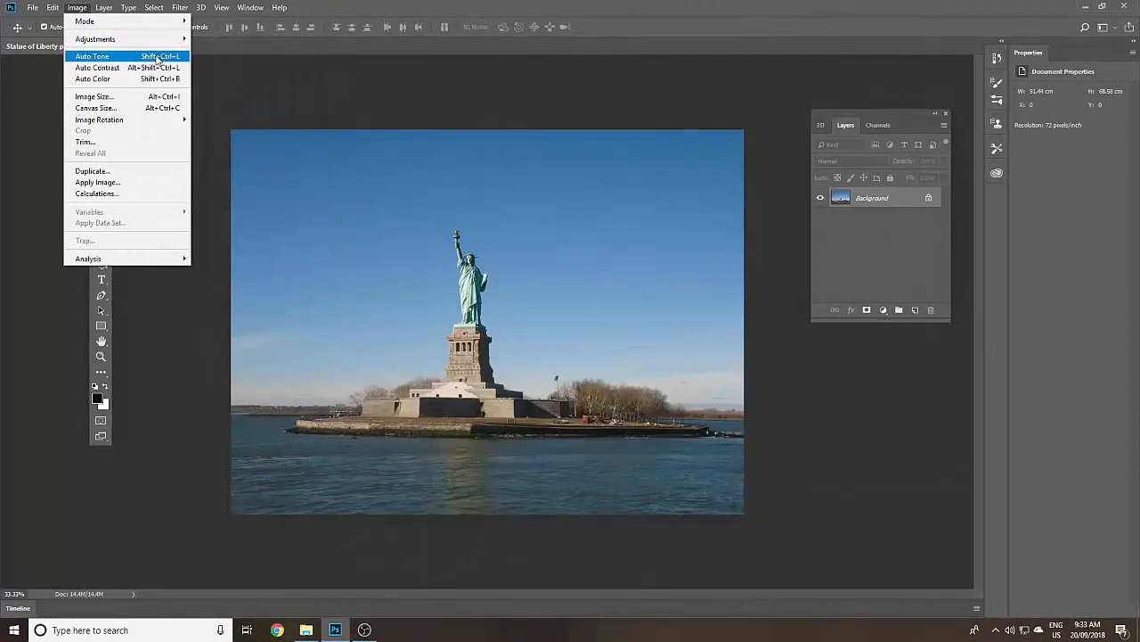
left_click(157, 59)
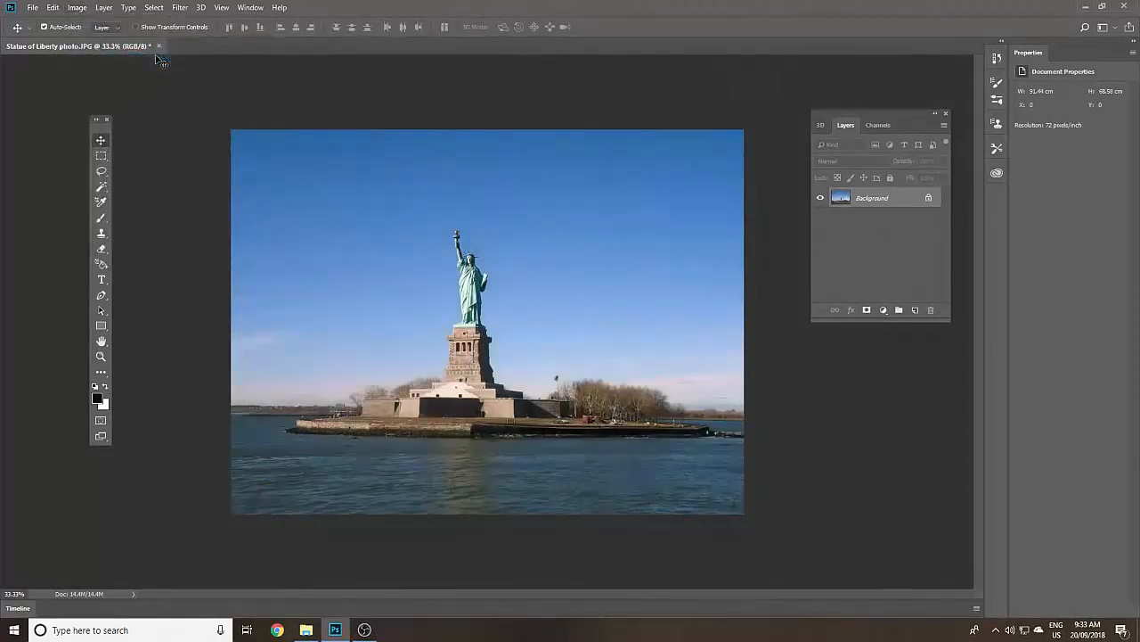
- Apply the Auto Contrast and Auto Color corrections to the photo
left_click(77, 7)
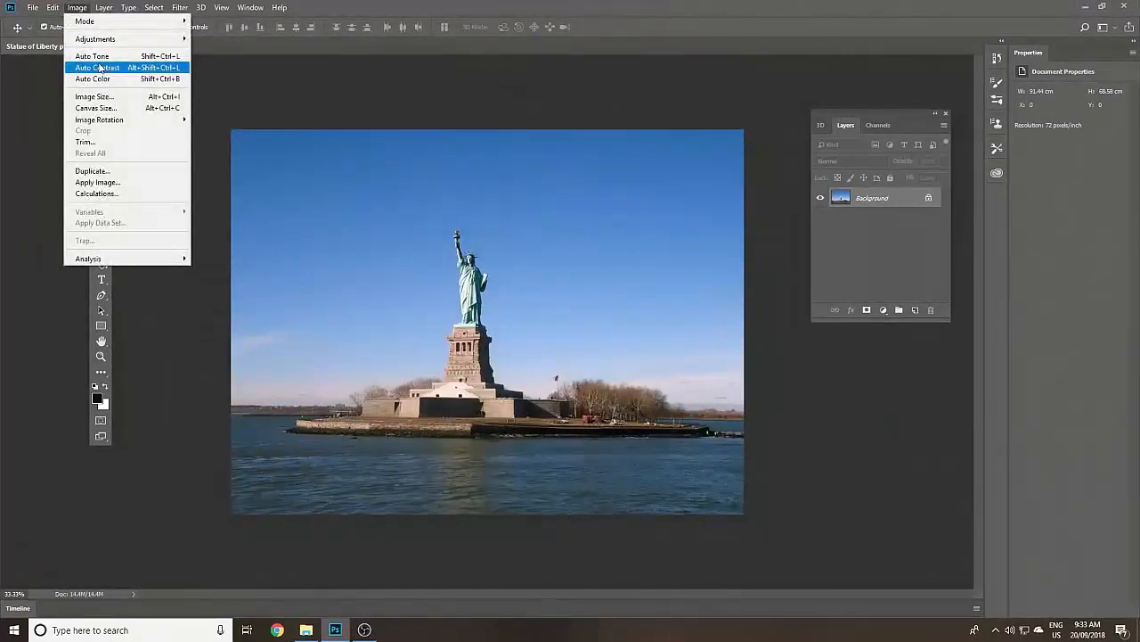
left_click(116, 71)
left_click(79, 8)
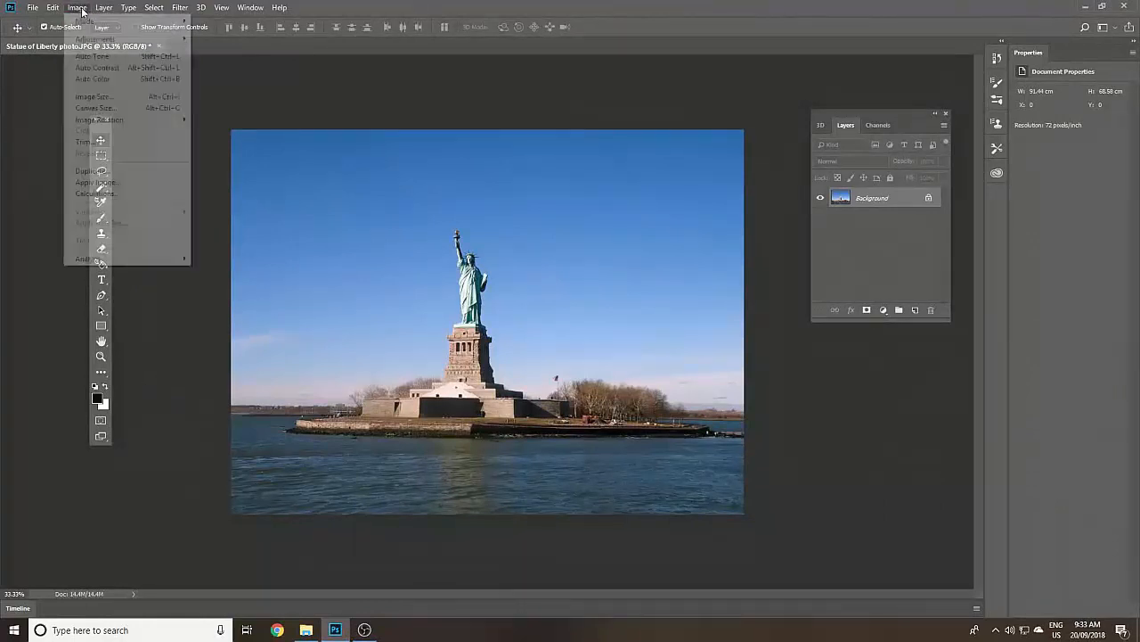
left_click(120, 80)
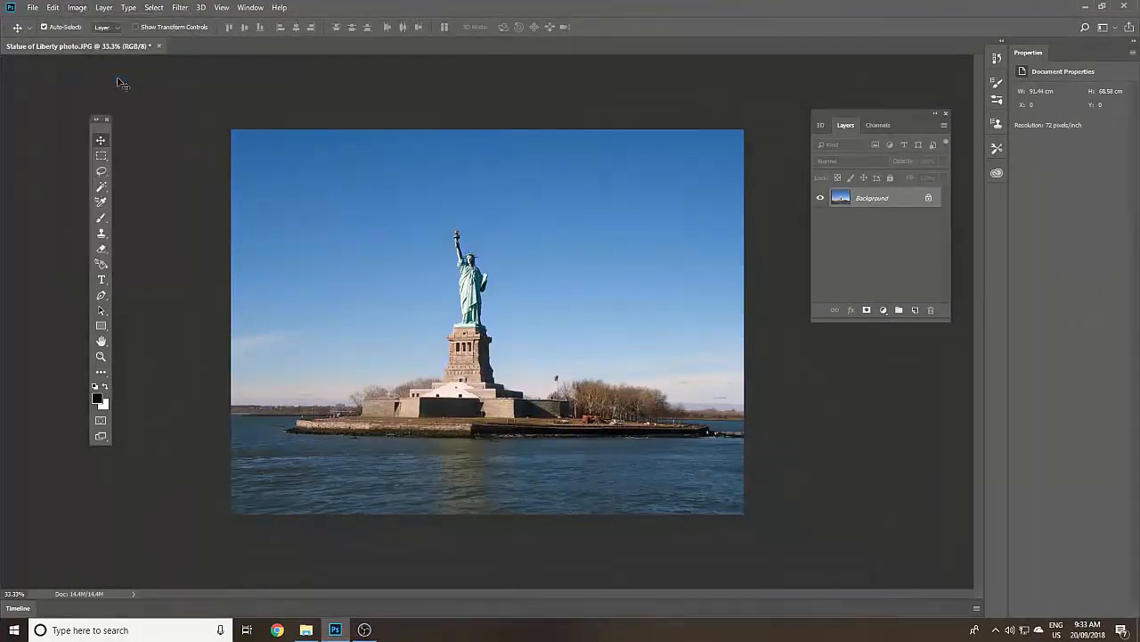
- Check the photo's dimensions, resolution and available width units in the Image Size settings
left_click(78, 8)
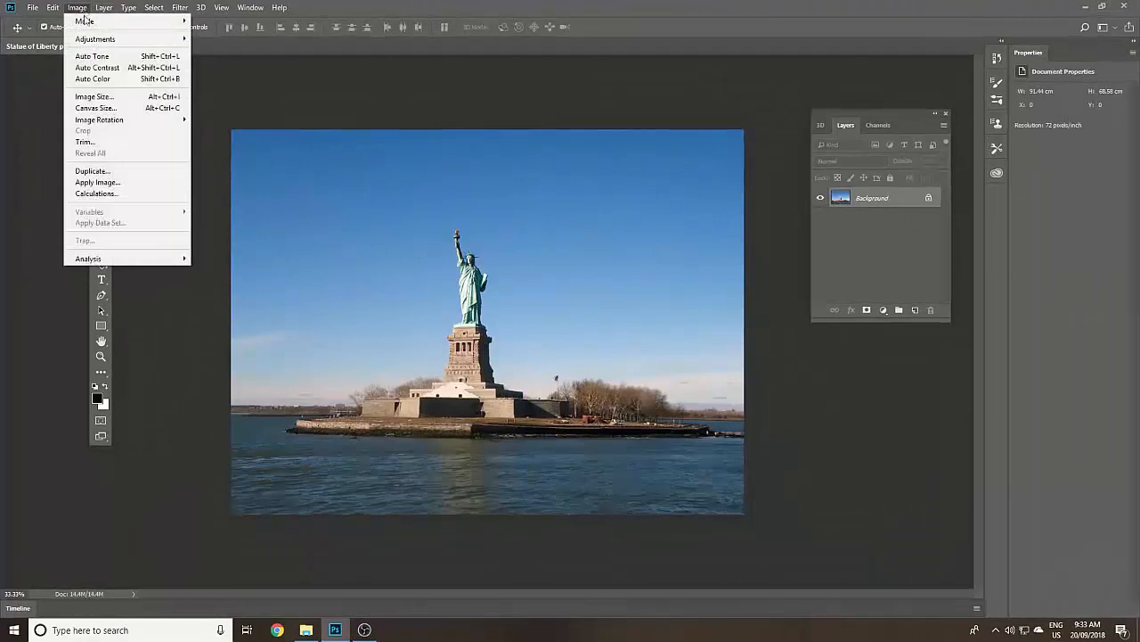
left_click(129, 98)
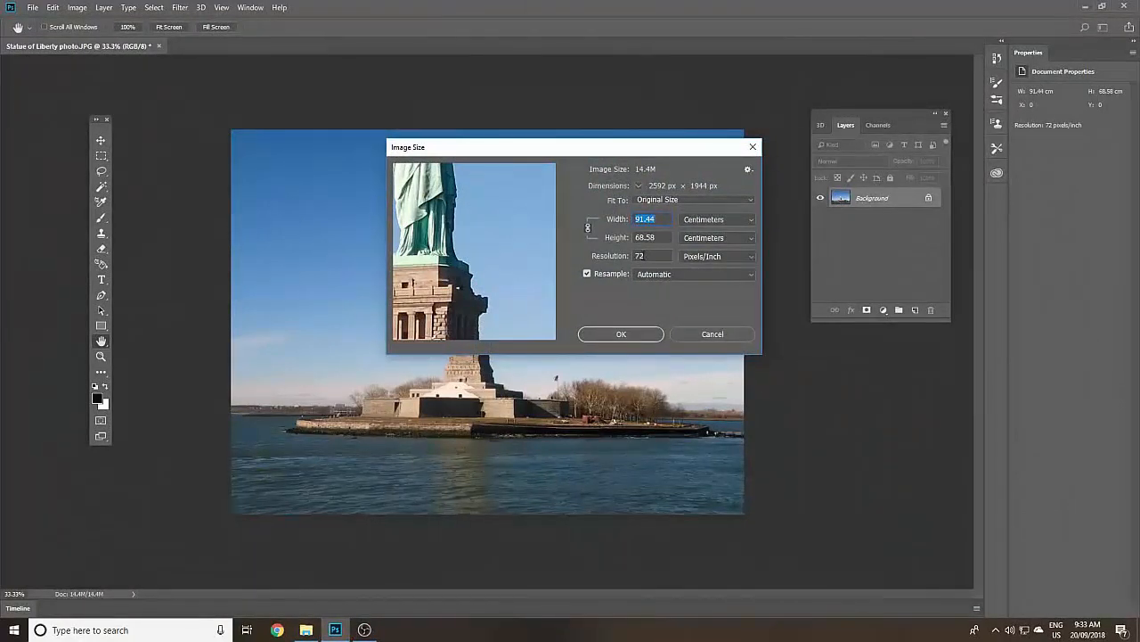
left_click(749, 225)
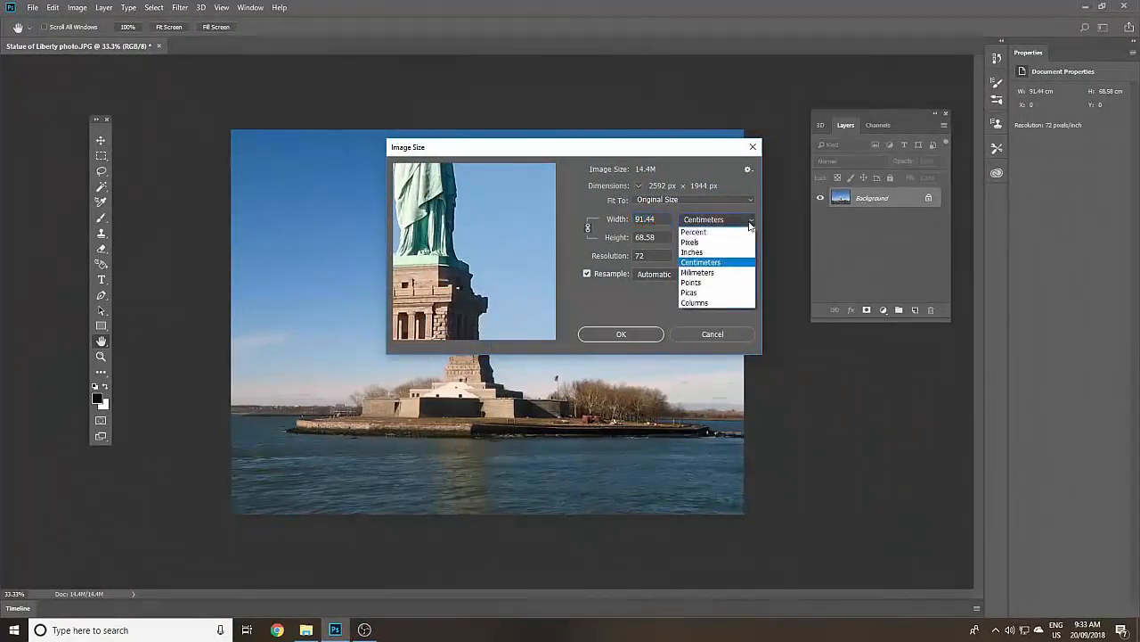
left_click(750, 225)
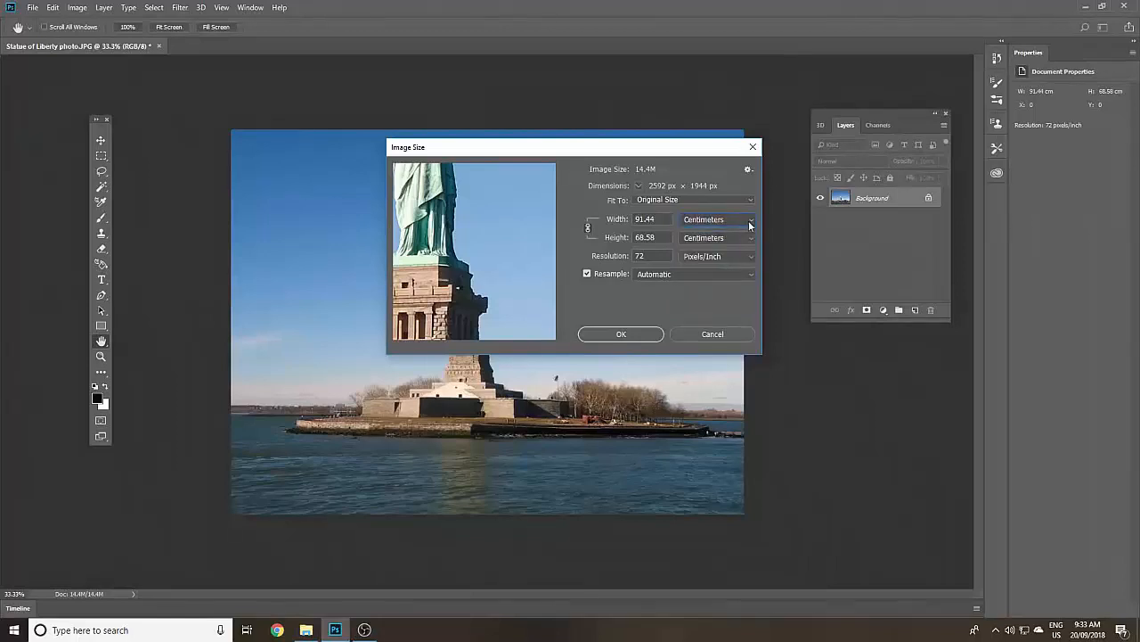
left_click(620, 334)
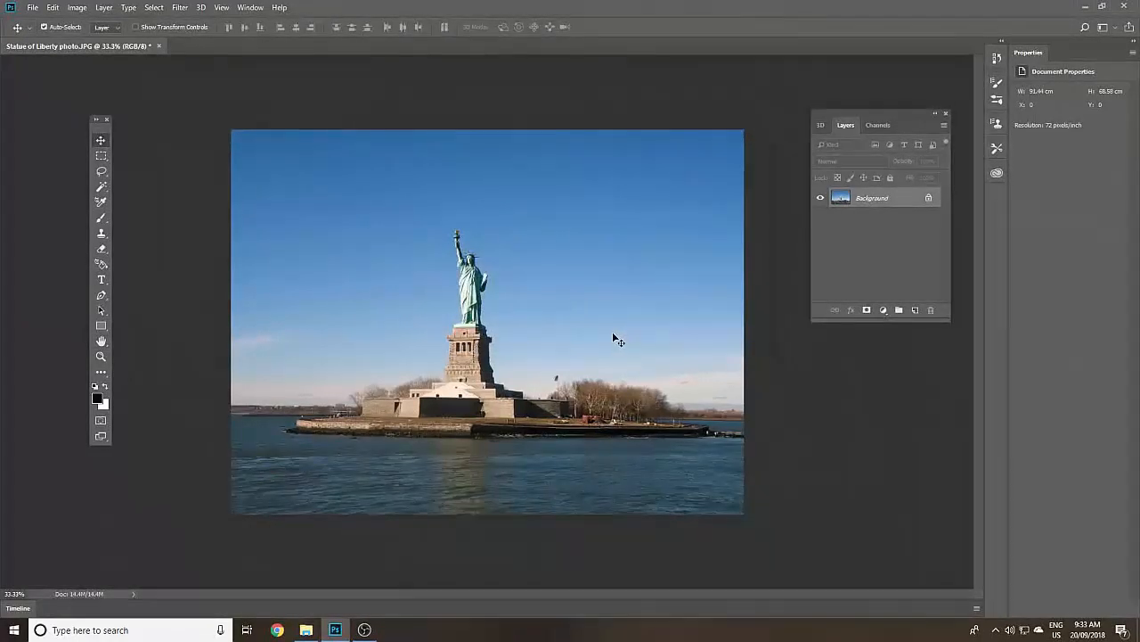
- Crop the photo to a portrait frame around the statue, about 44 × 62 cm, trimming both sides and some sky and water
left_click_drag(100, 128, 130, 131)
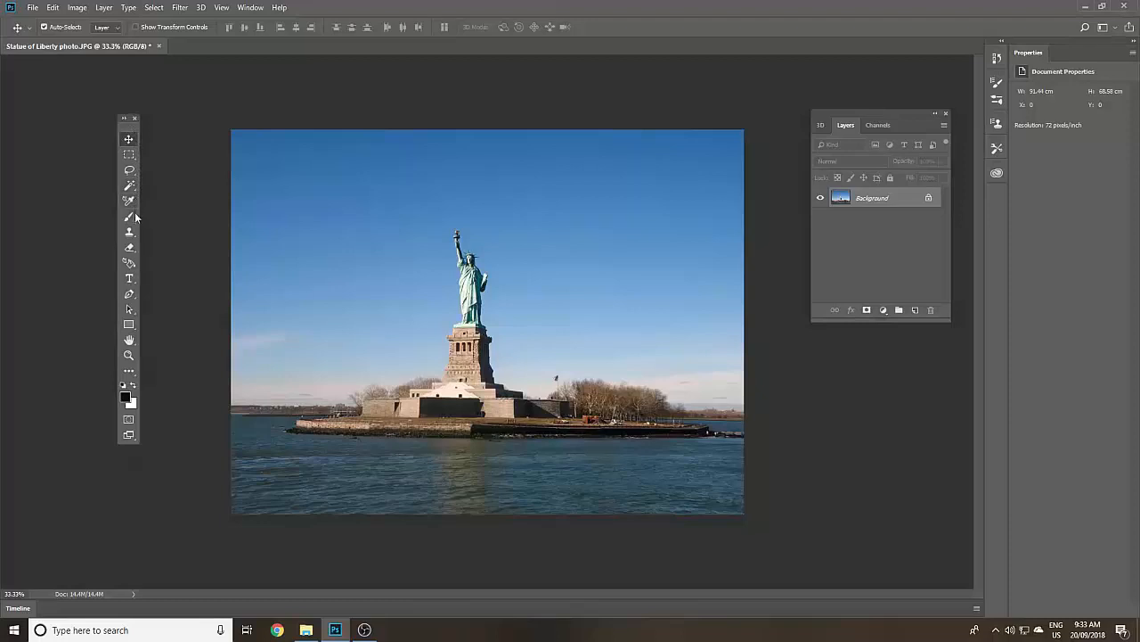
left_click(125, 370)
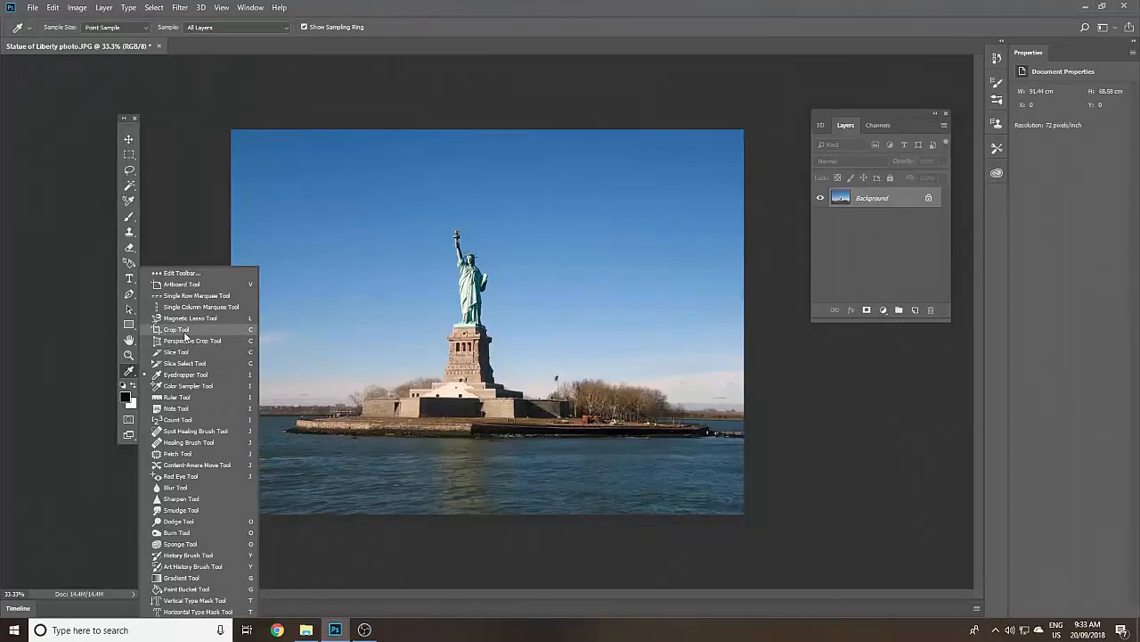
left_click(196, 329)
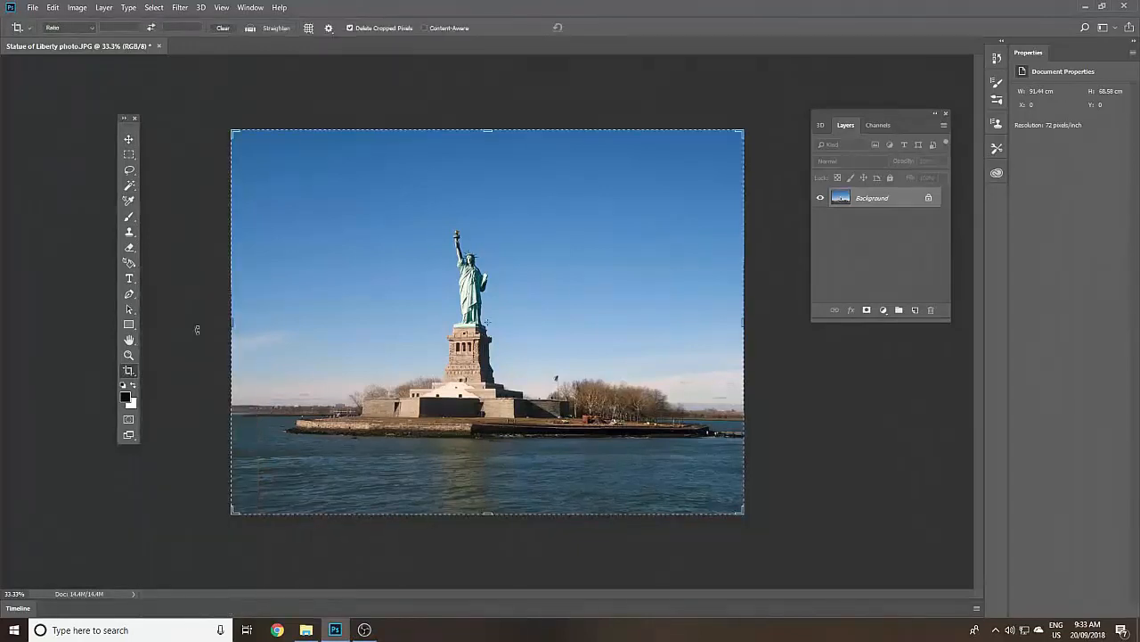
left_click_drag(231, 323, 285, 322)
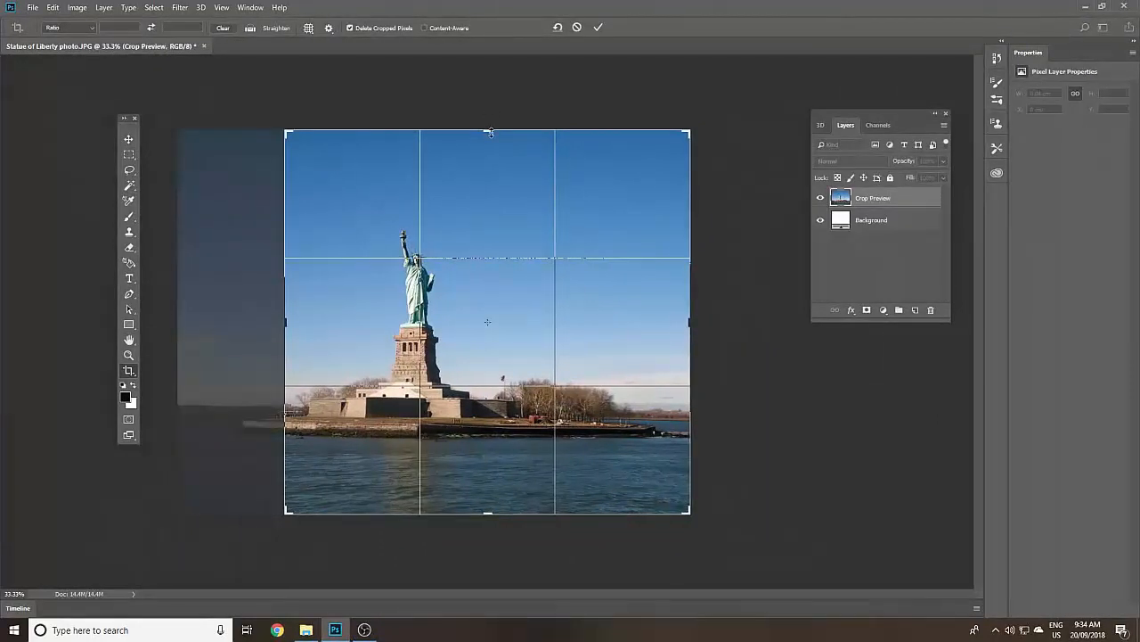
left_click_drag(492, 132, 496, 146)
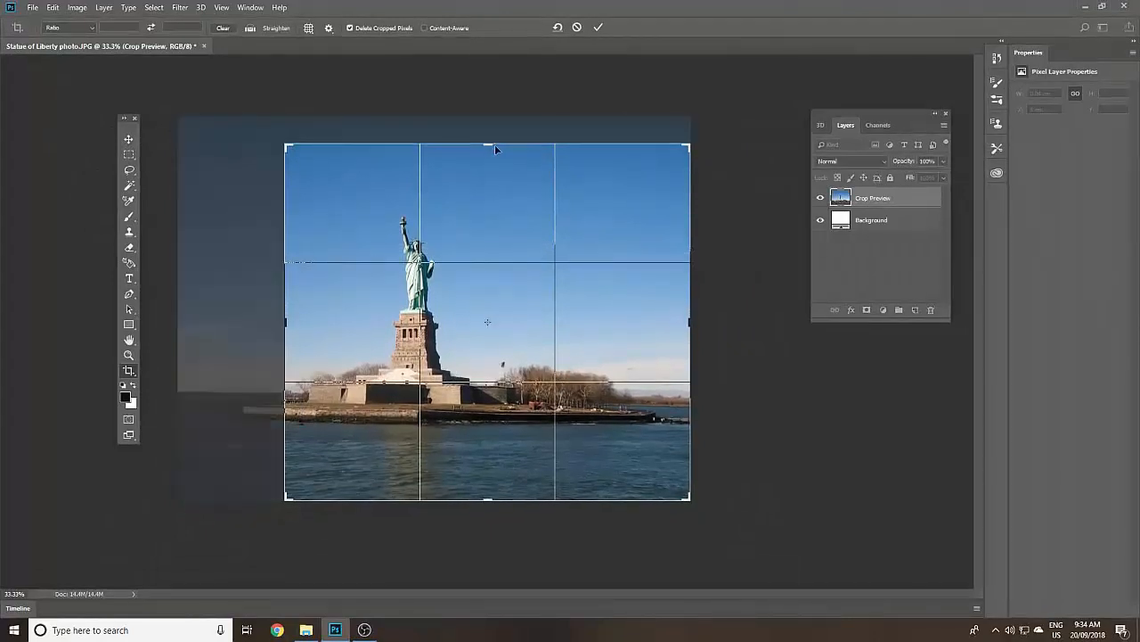
left_click_drag(689, 322, 612, 325)
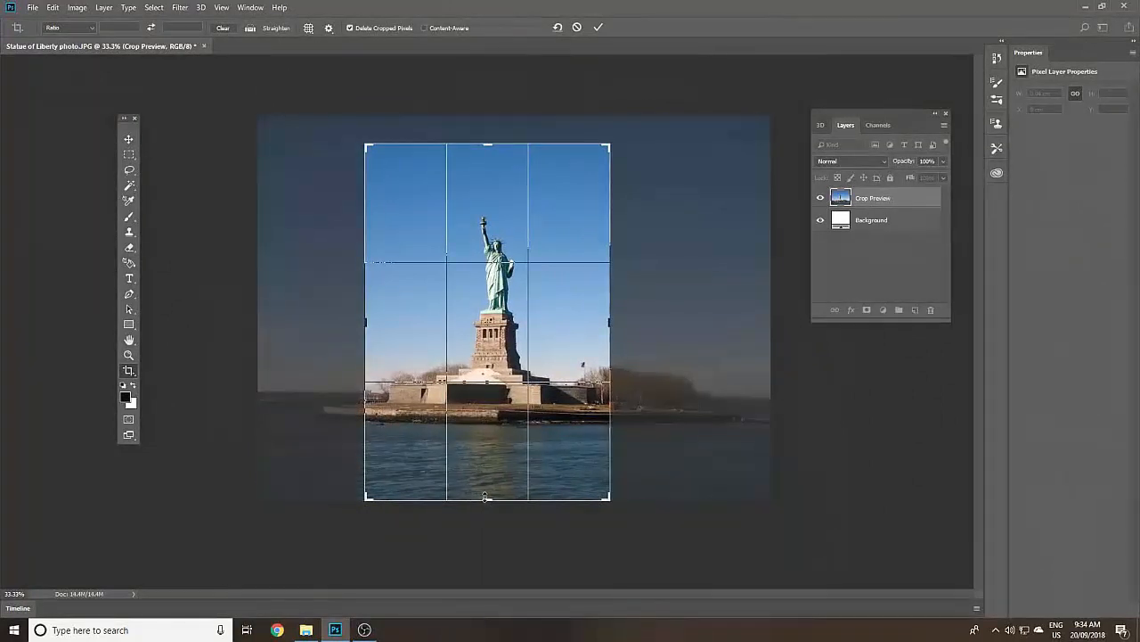
left_click_drag(489, 496, 489, 492)
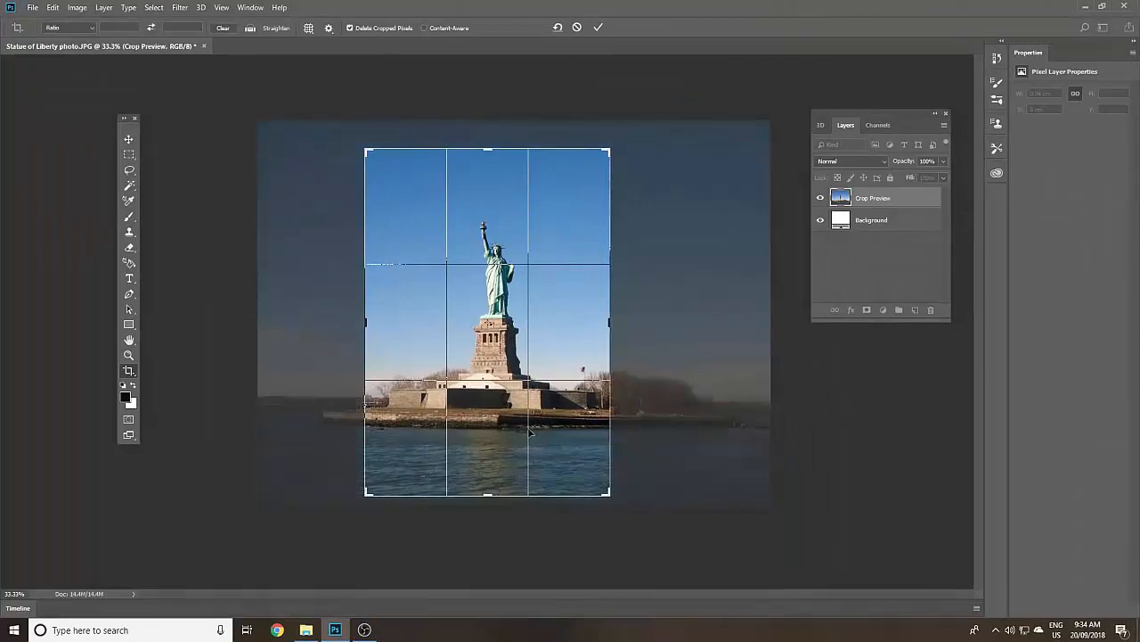
left_click(599, 27)
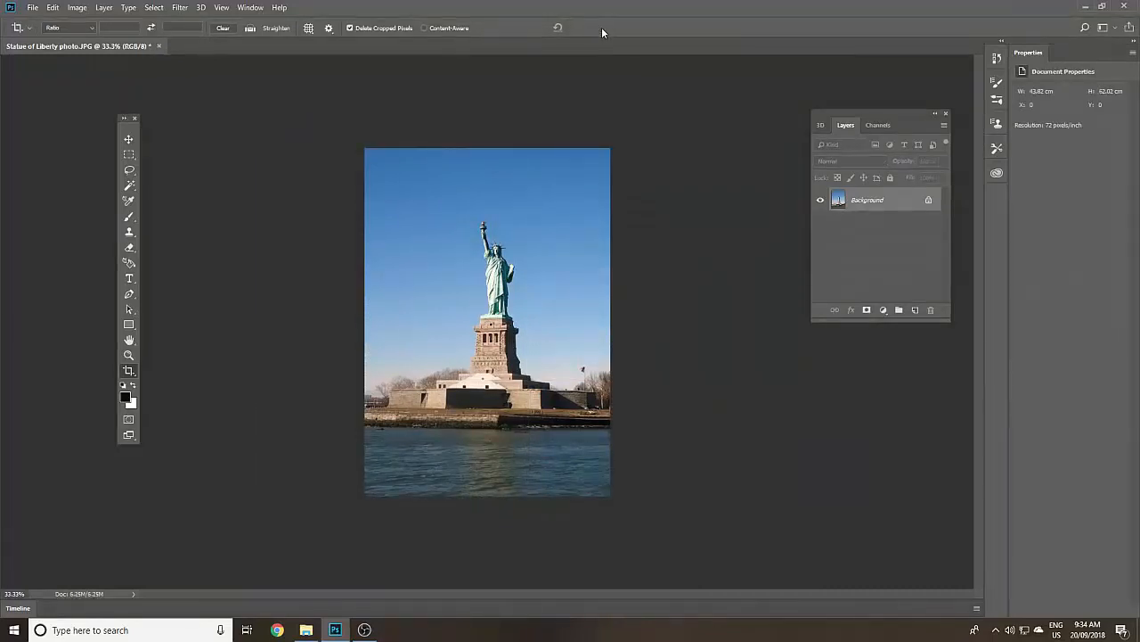
- Add a horizontal text box across the sky above the statue containing the title "New York"
left_click(130, 279)
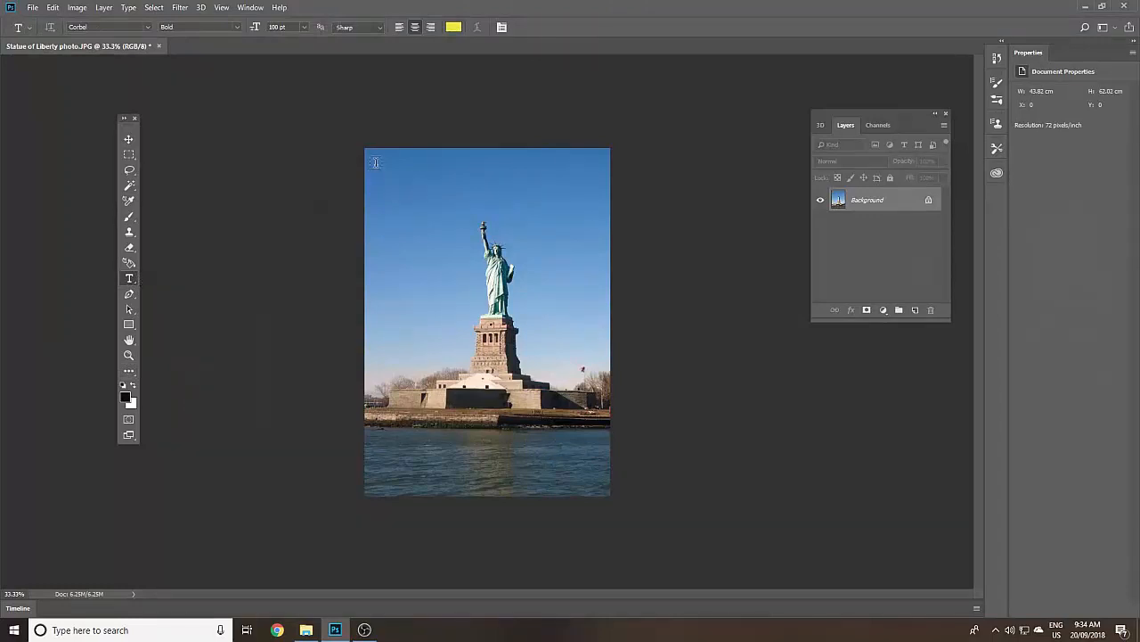
left_click_drag(376, 167, 596, 223)
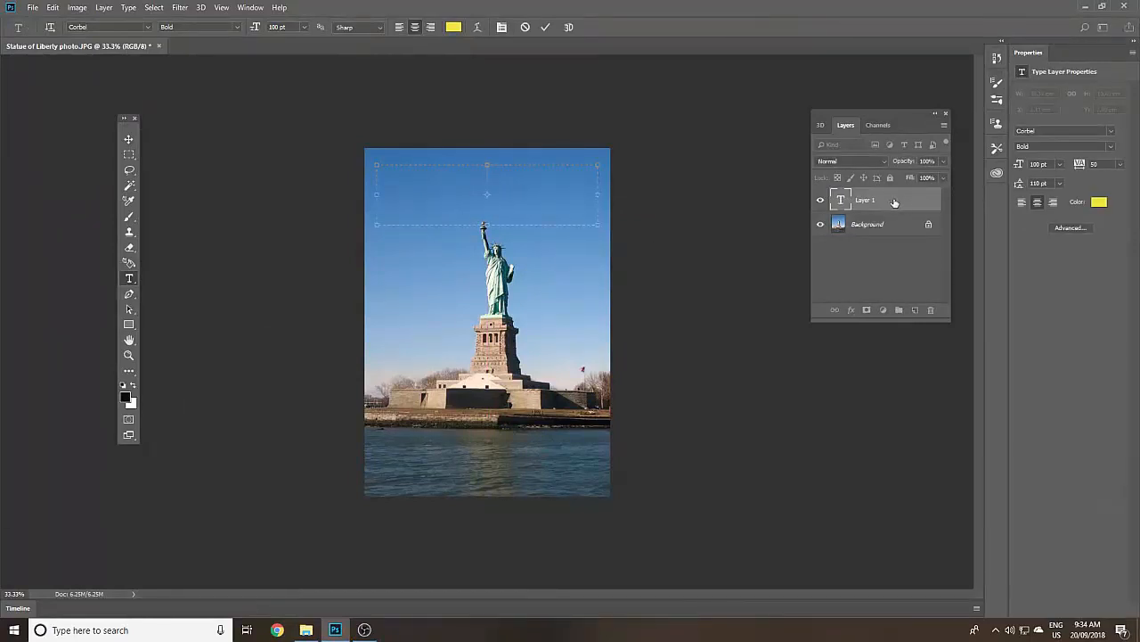
type("New York")
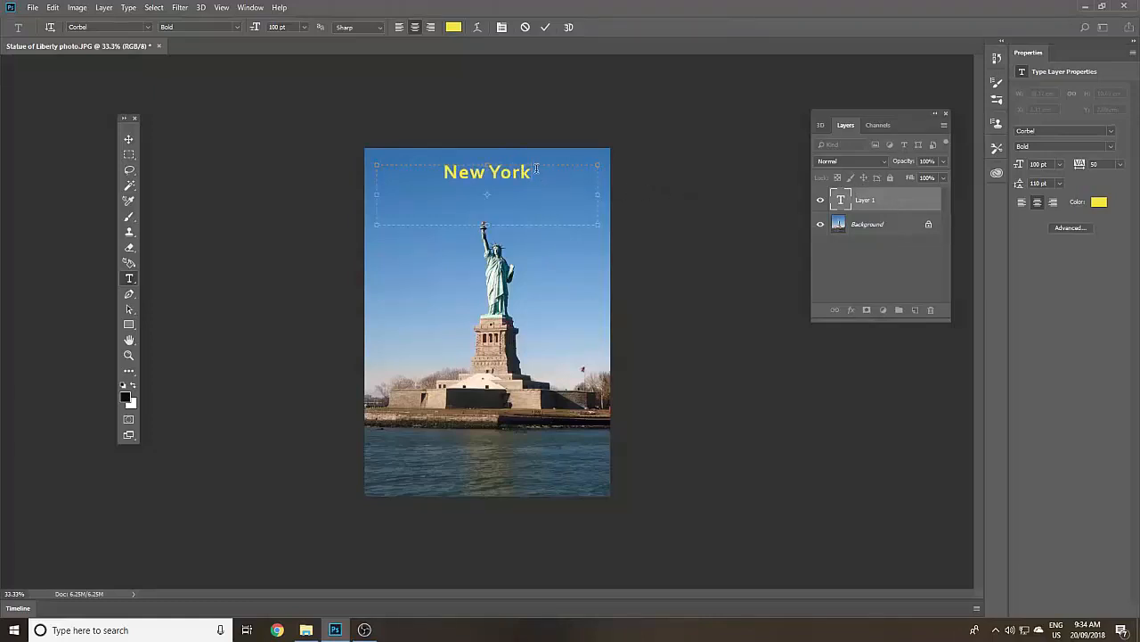
- Set the font size of the "New York" title to 220 pt
left_click_drag(536, 168, 408, 162)
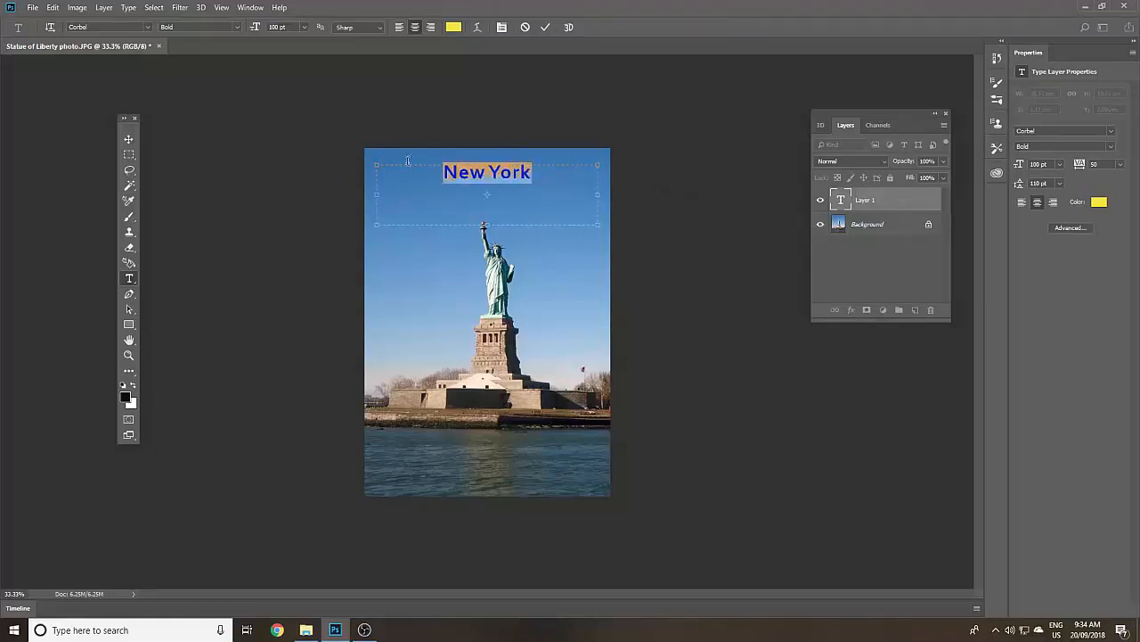
left_click(253, 27)
type("22")
key("Return")
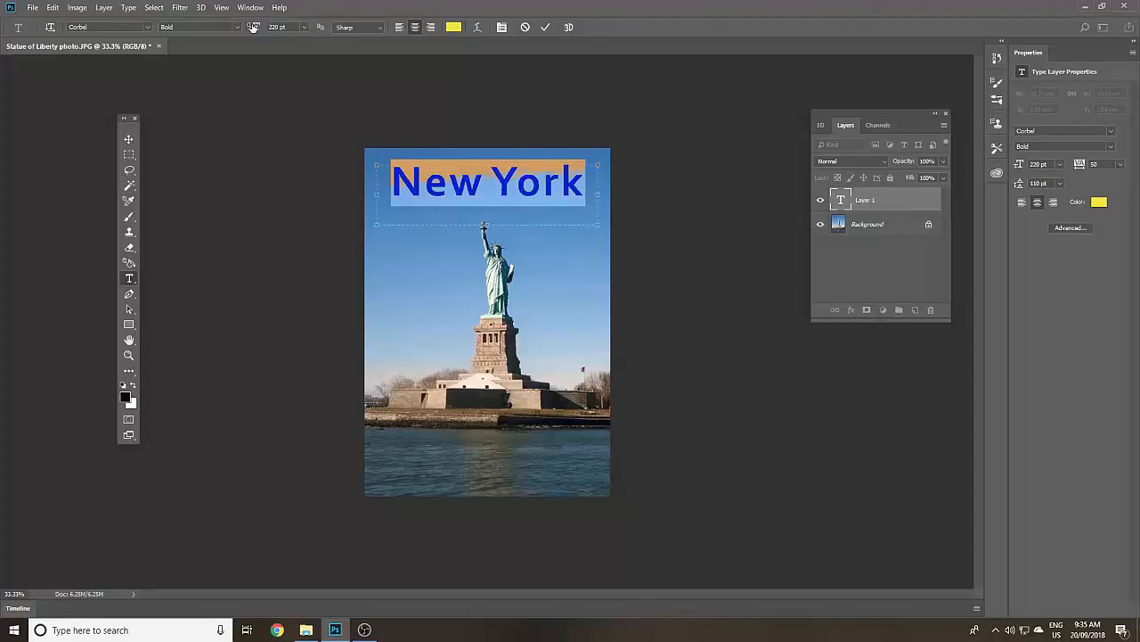
left_click(445, 192)
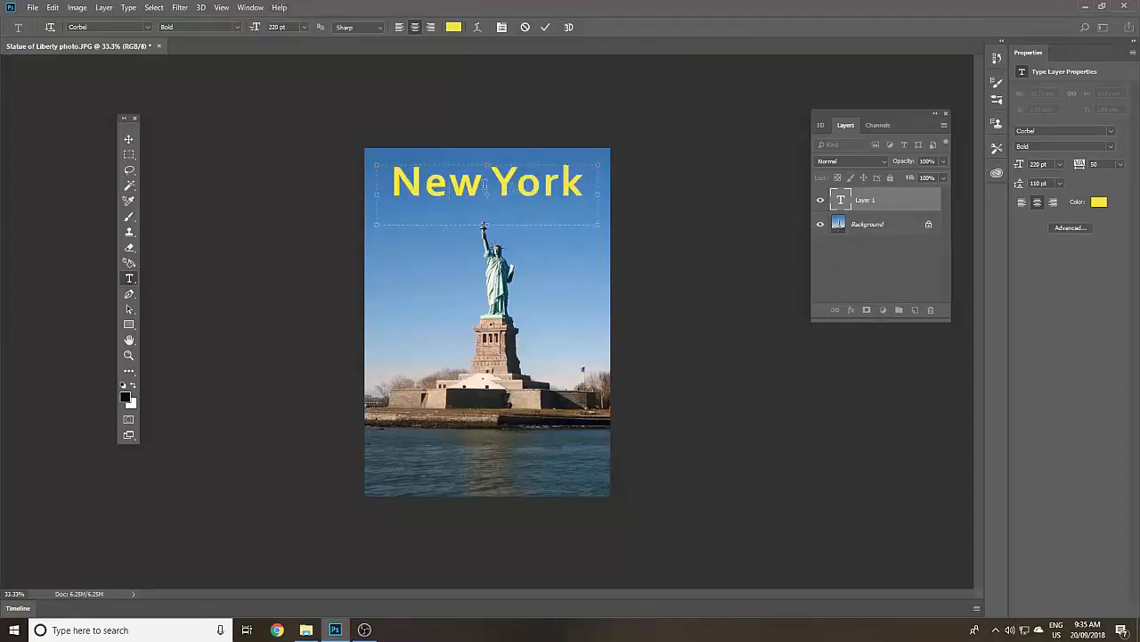
- Recolour the "New York" title to off-white (fafaf2) and move it down the sky to just above the statue's torch
key("ctrl+a")
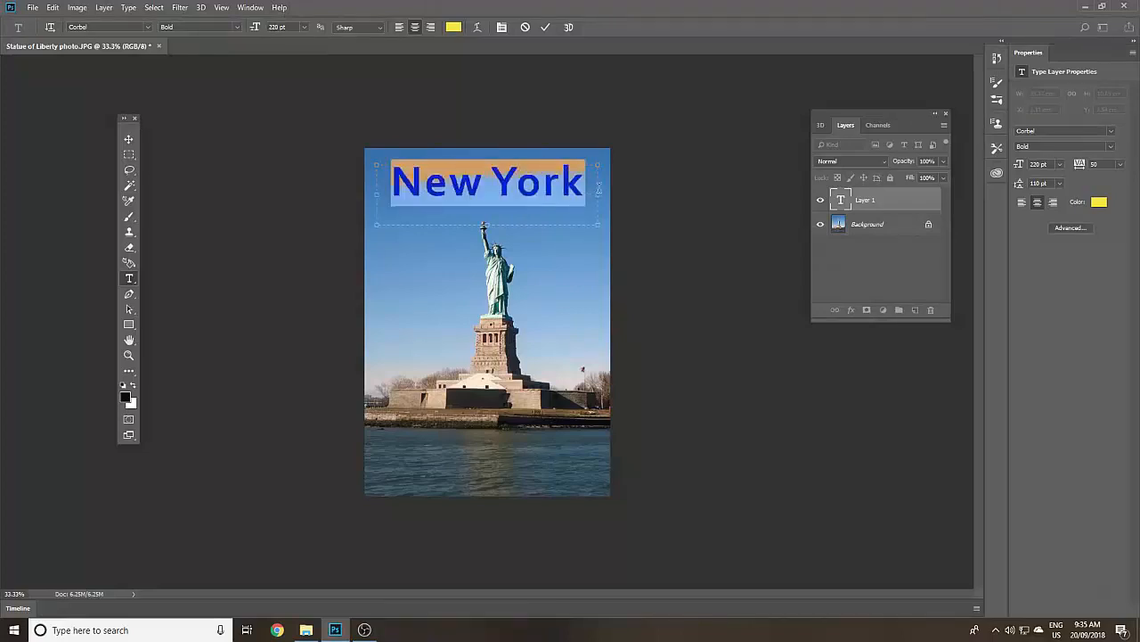
left_click(458, 27)
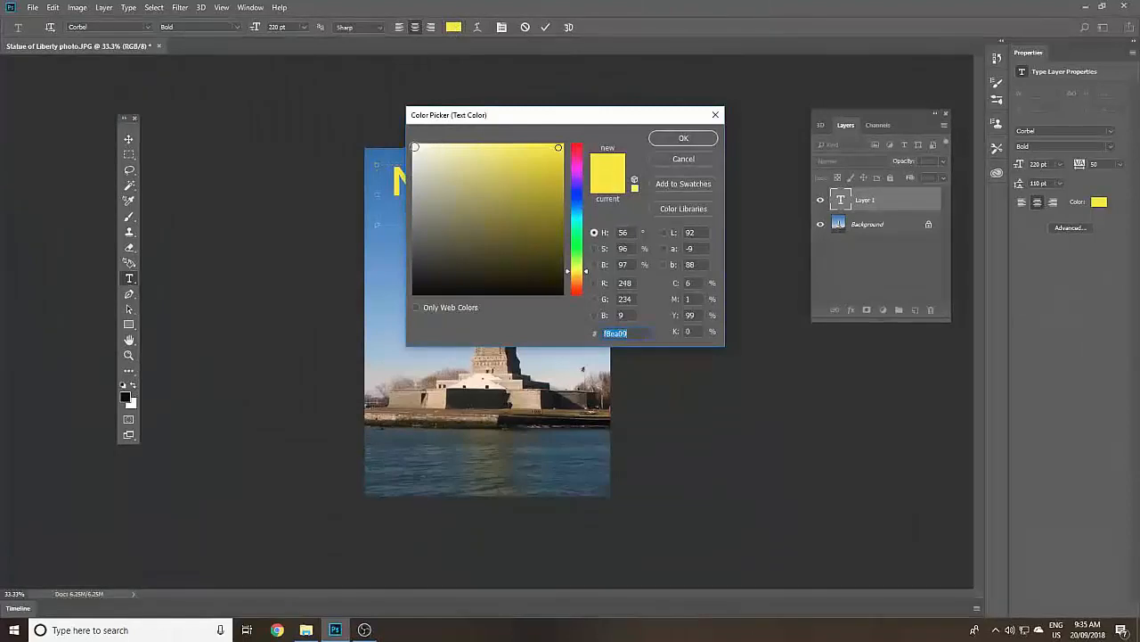
left_click(417, 146)
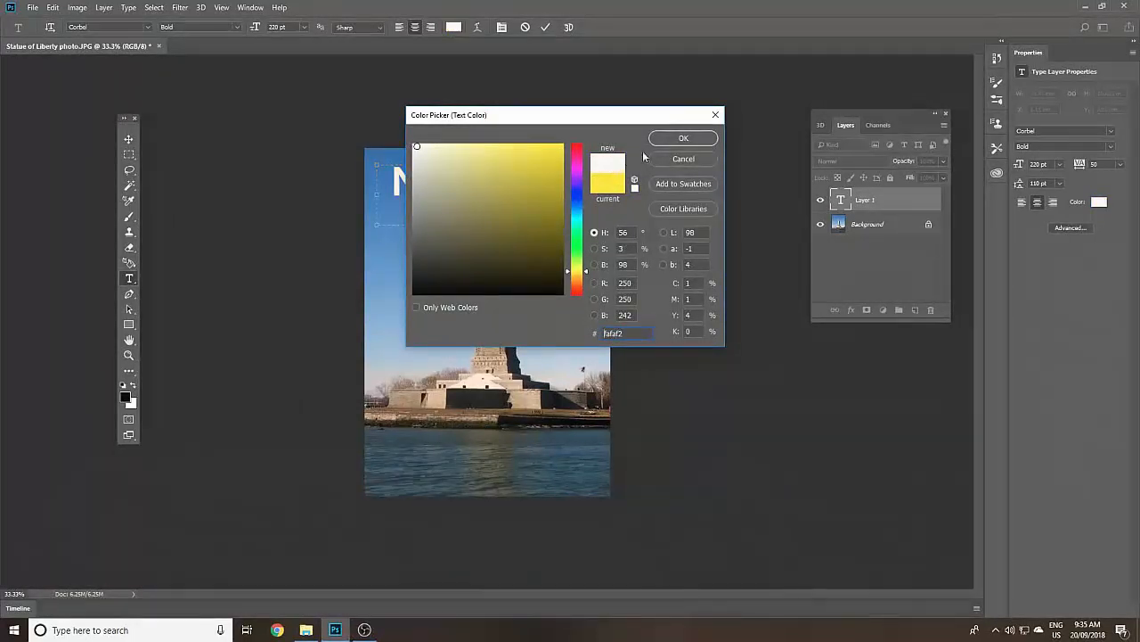
left_click(679, 139)
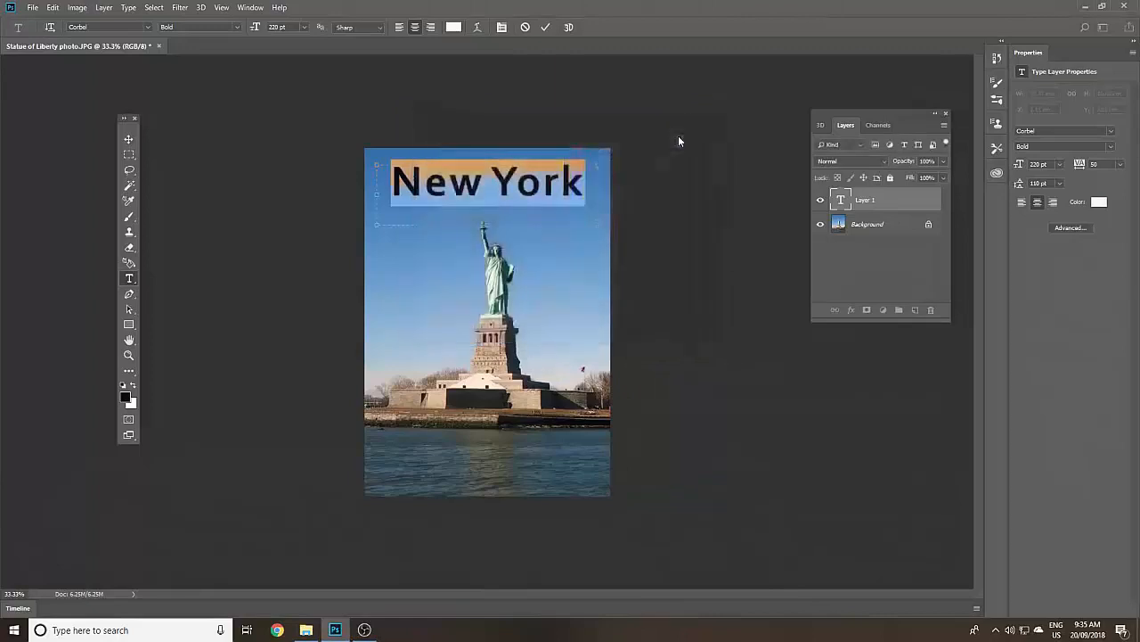
left_click(547, 180)
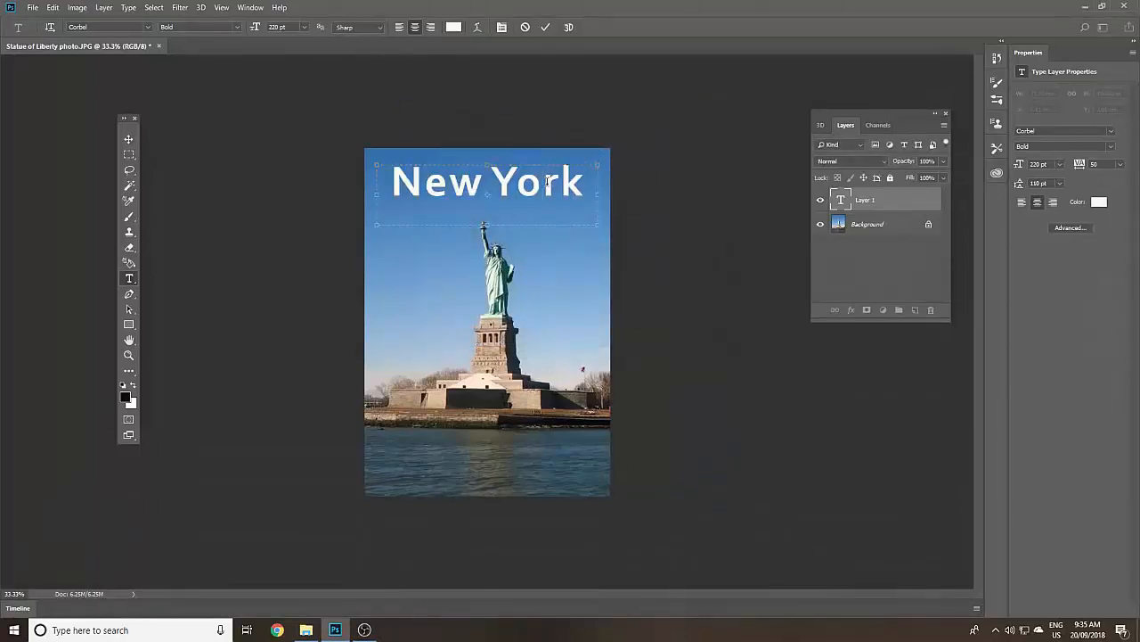
left_click(129, 140)
left_click_drag(458, 191, 460, 209)
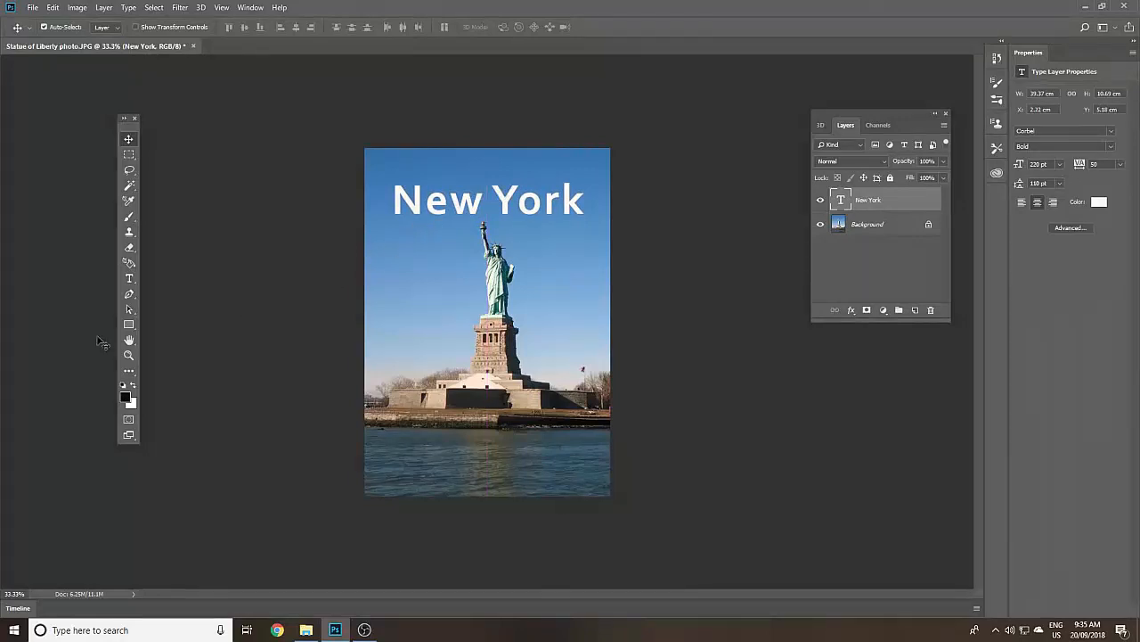
- Add a text box across the water below the statue, enter "Your" and set its font size to 100 pt
left_click(130, 279)
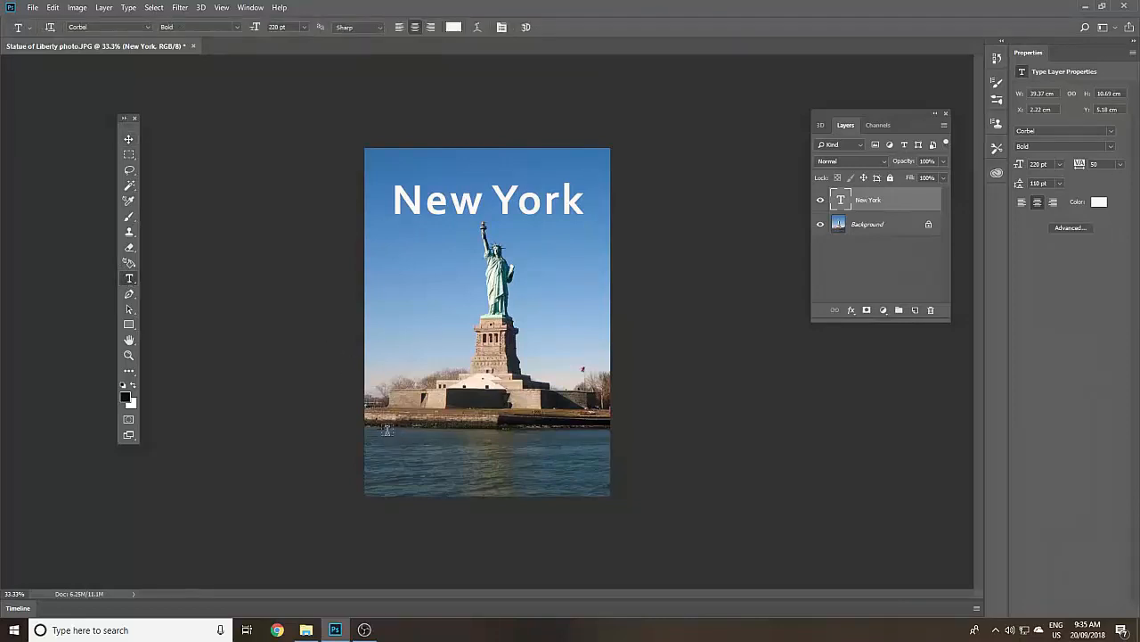
left_click_drag(390, 431, 586, 479)
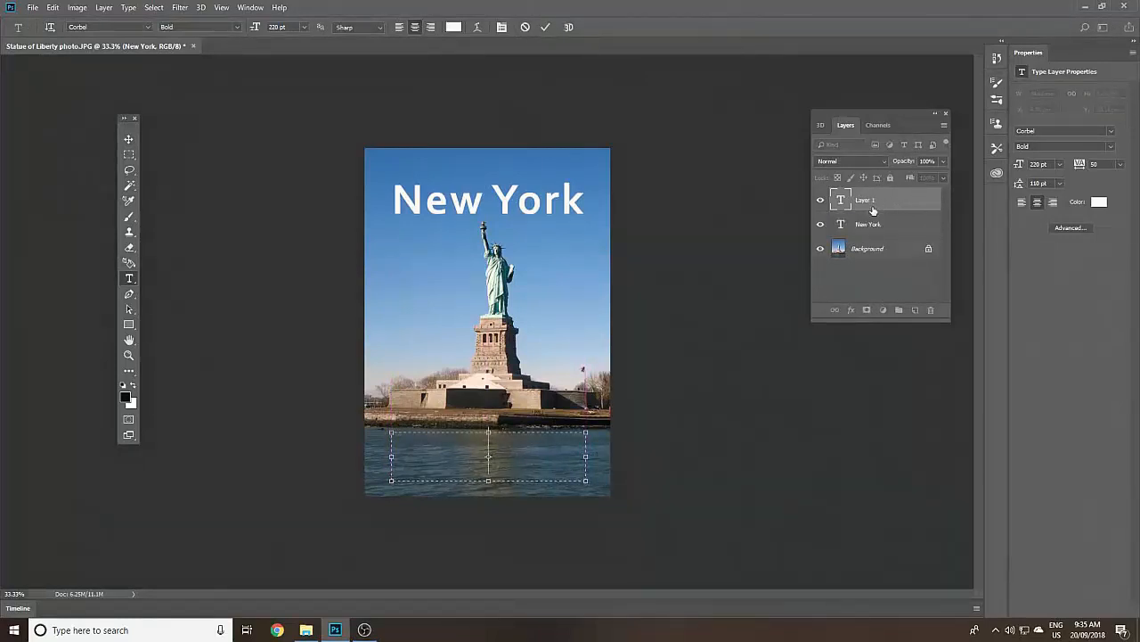
type("Your")
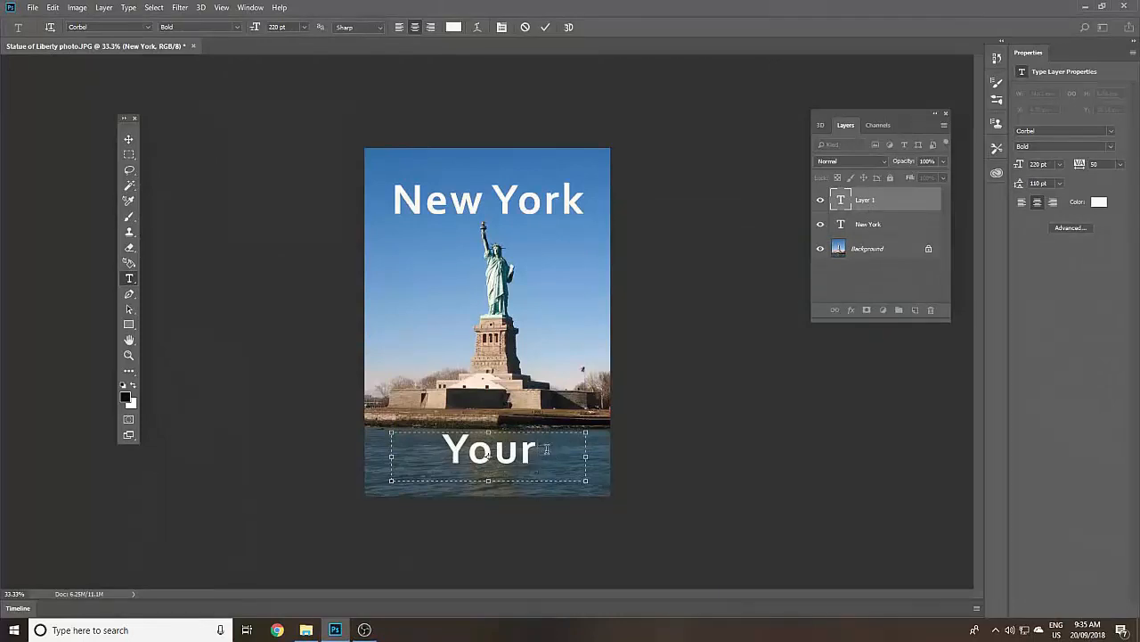
left_click_drag(542, 450, 446, 436)
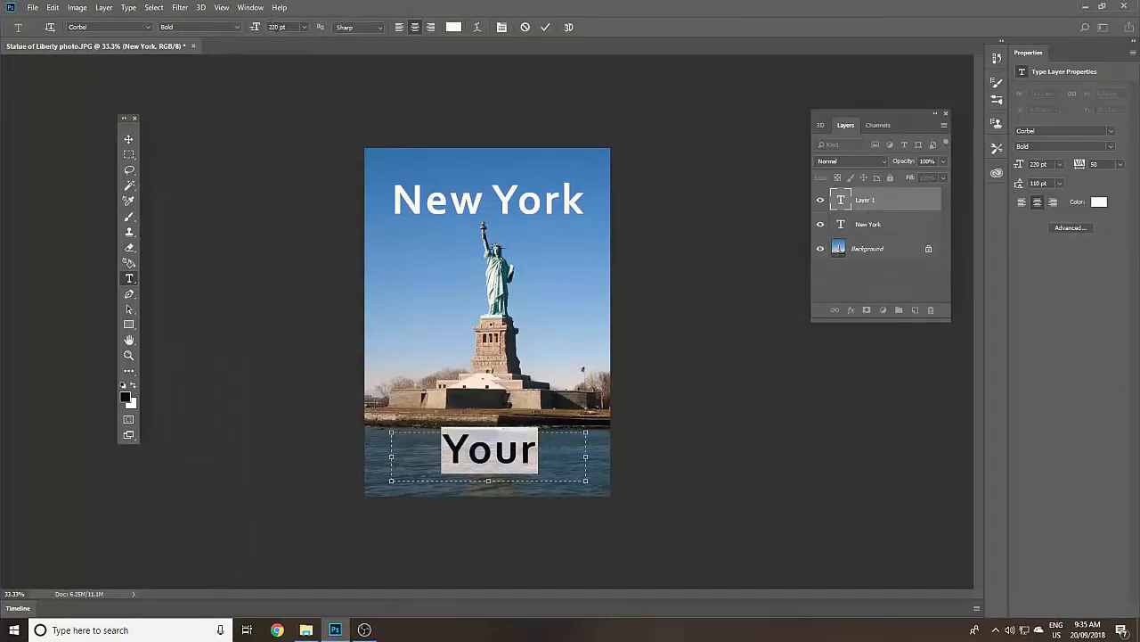
left_click(278, 27)
type("10 pt")
key("Return")
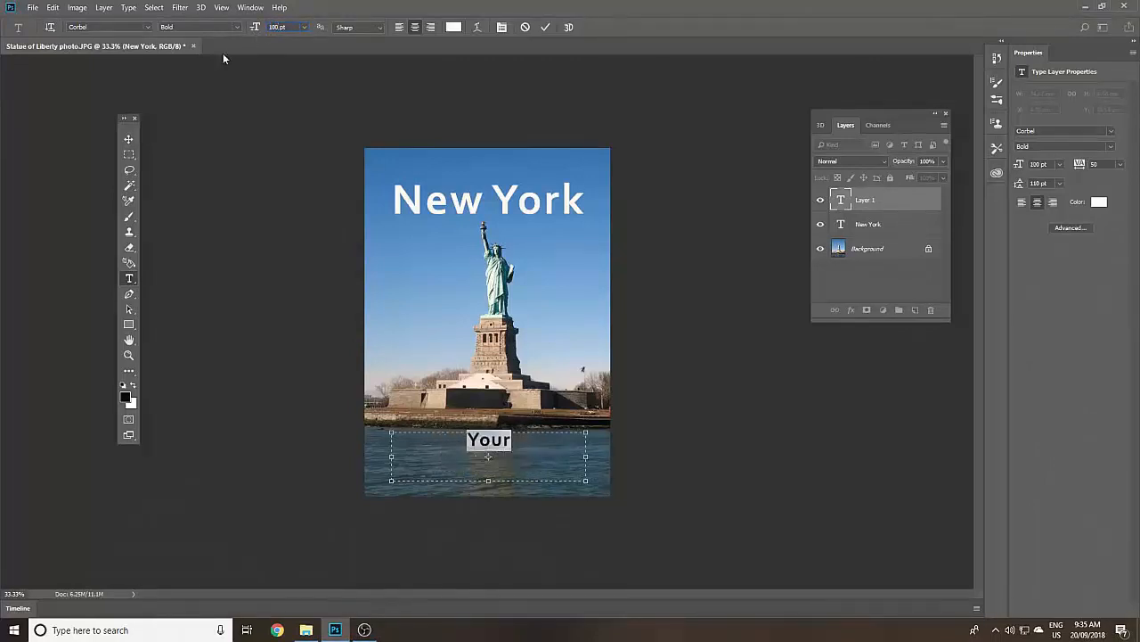
- Complete the lower text as "Your Ultimate Travel Guide", with a line break before "Travel"
left_click(524, 442)
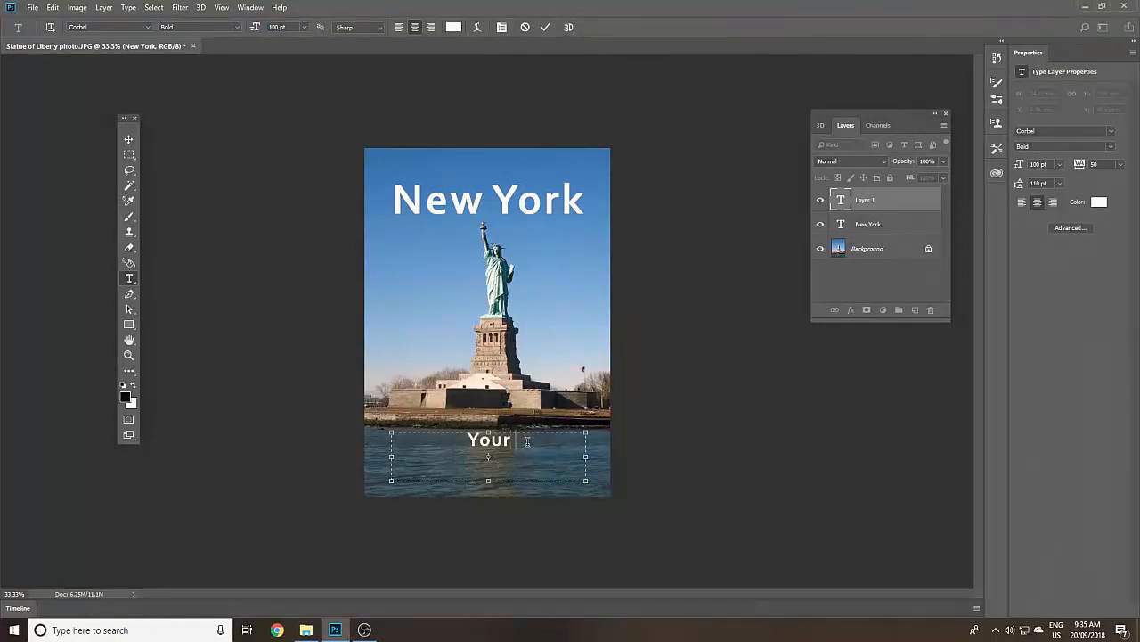
type("Ultimate")
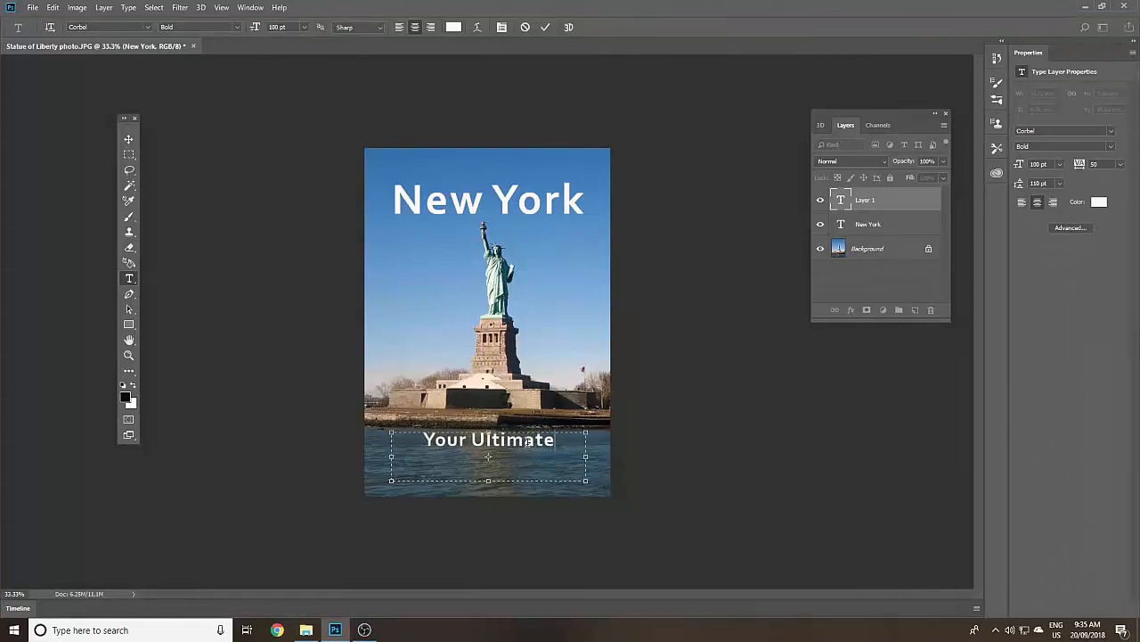
type(" Travel")
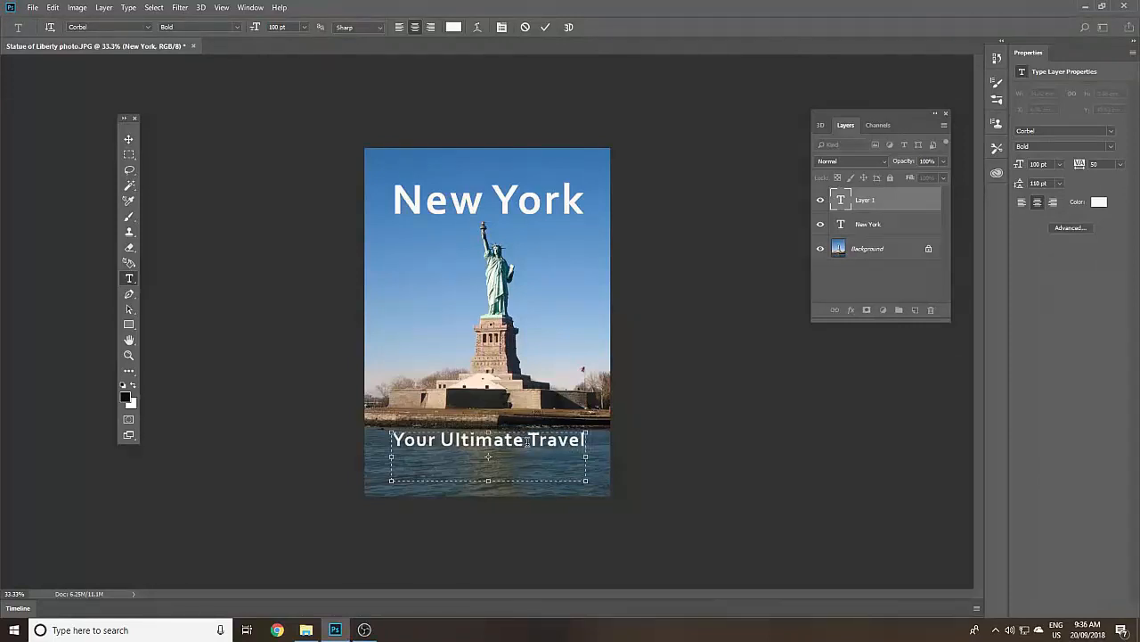
type(" Guide")
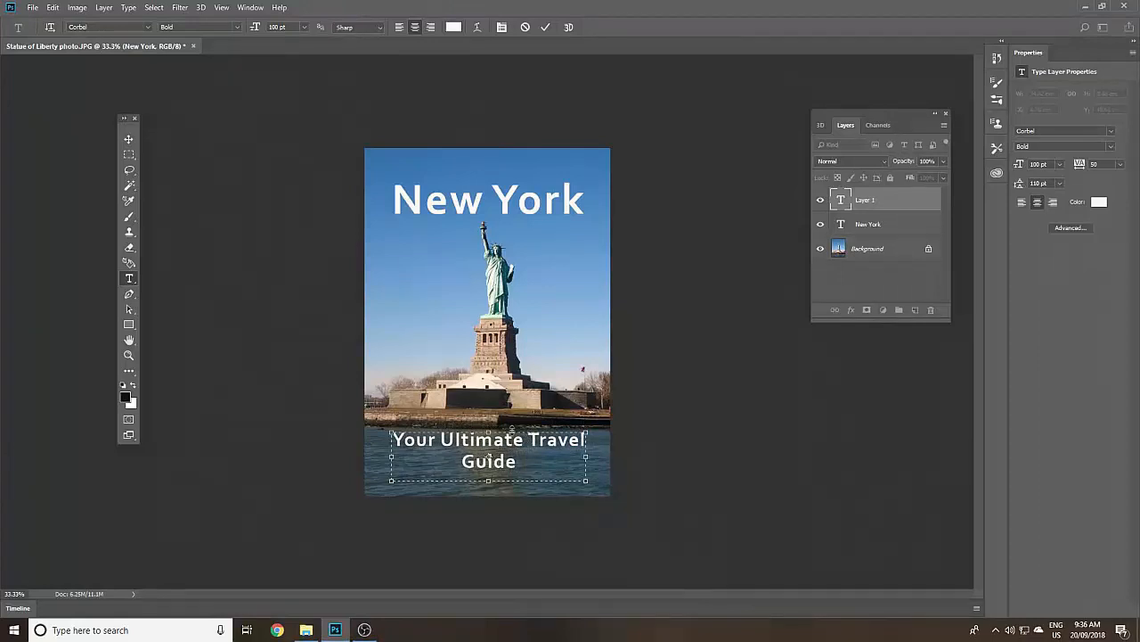
key("Return")
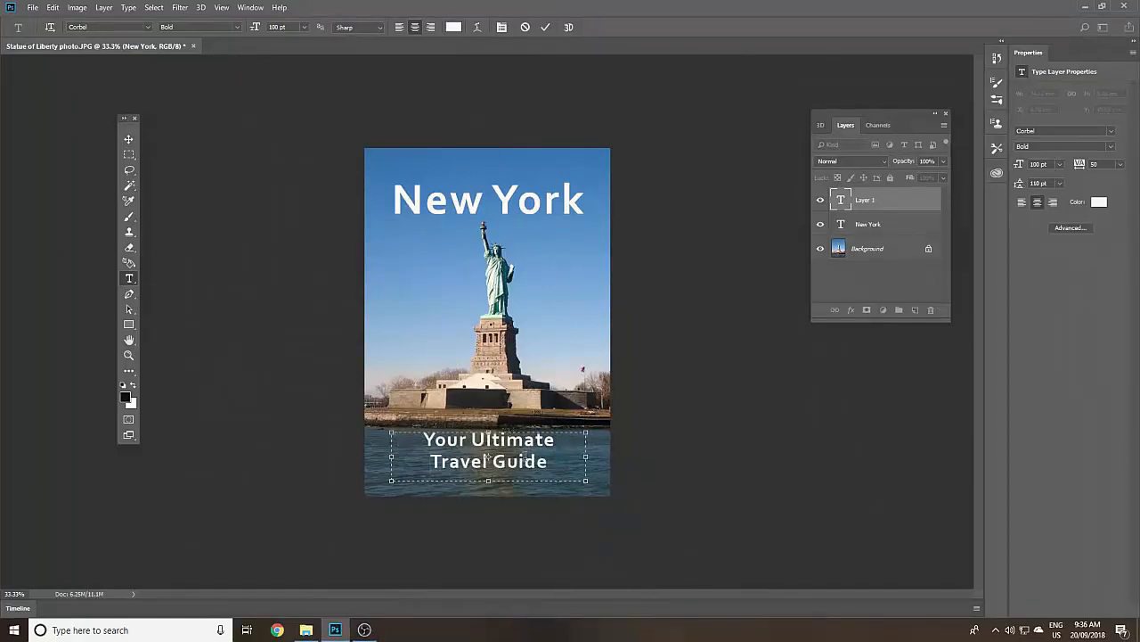
- Show the Character settings for the whole "Your Ultimate Travel Guide" tagline and set its font size to 110 pt
left_click_drag(557, 465, 424, 439)
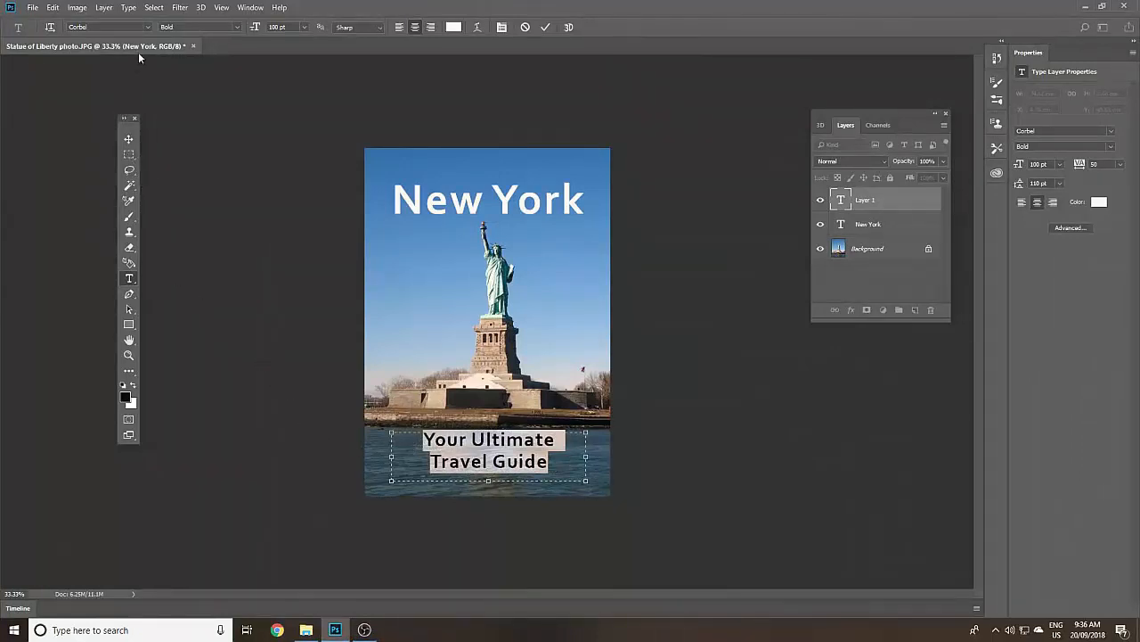
left_click(128, 7)
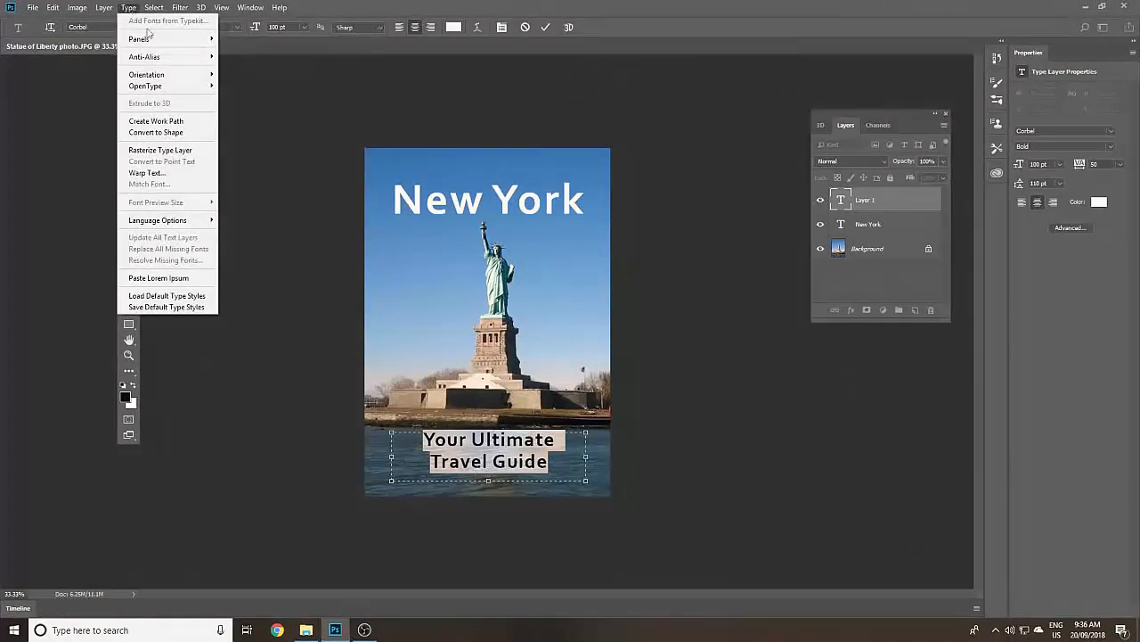
mouse_move(173, 41)
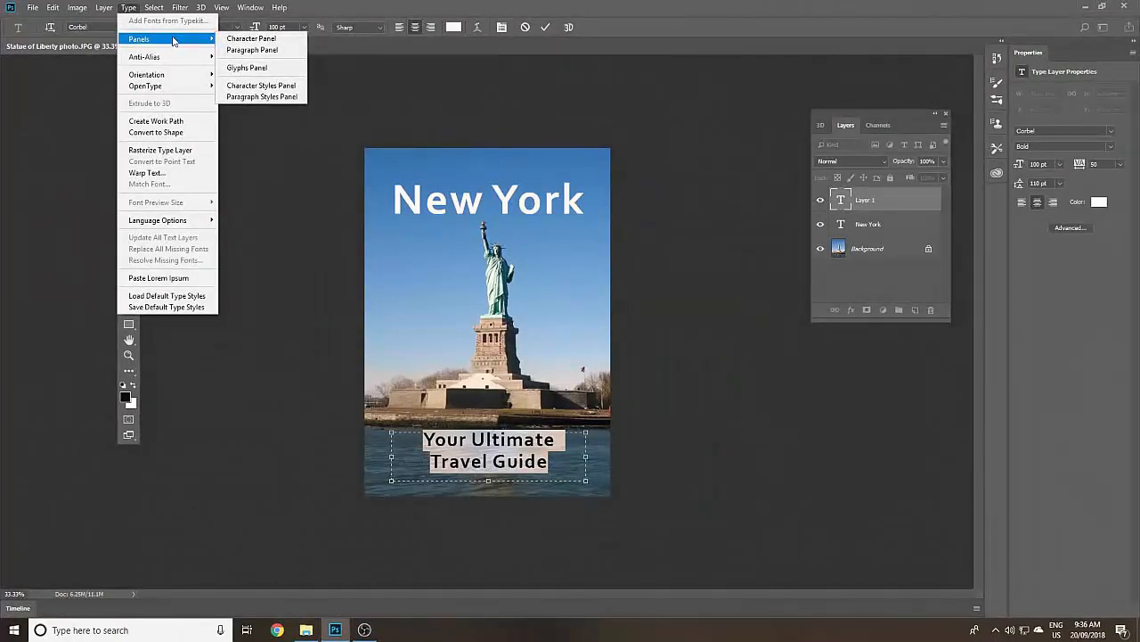
left_click(296, 44)
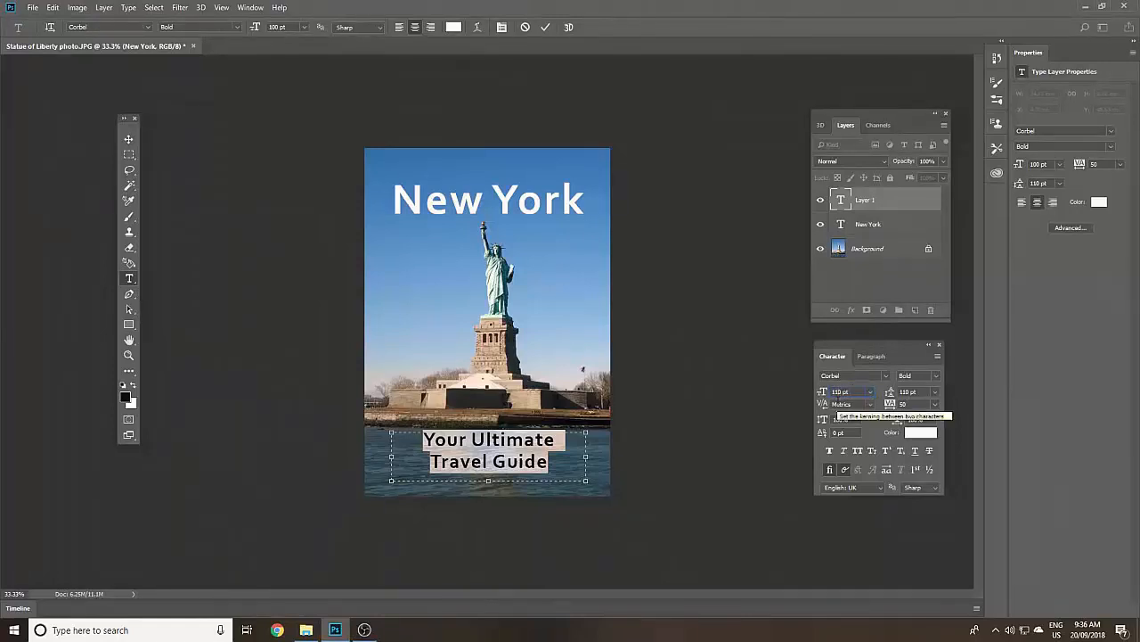
key("Return")
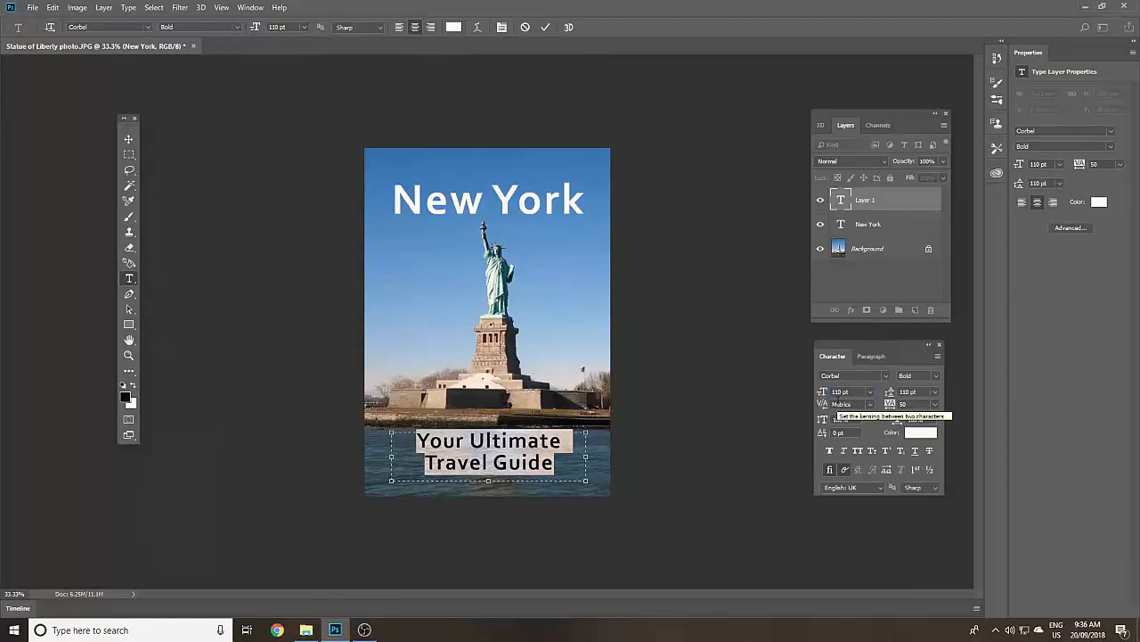
- Try a leading of 72 pt on the tagline, and undo it
left_click(935, 392)
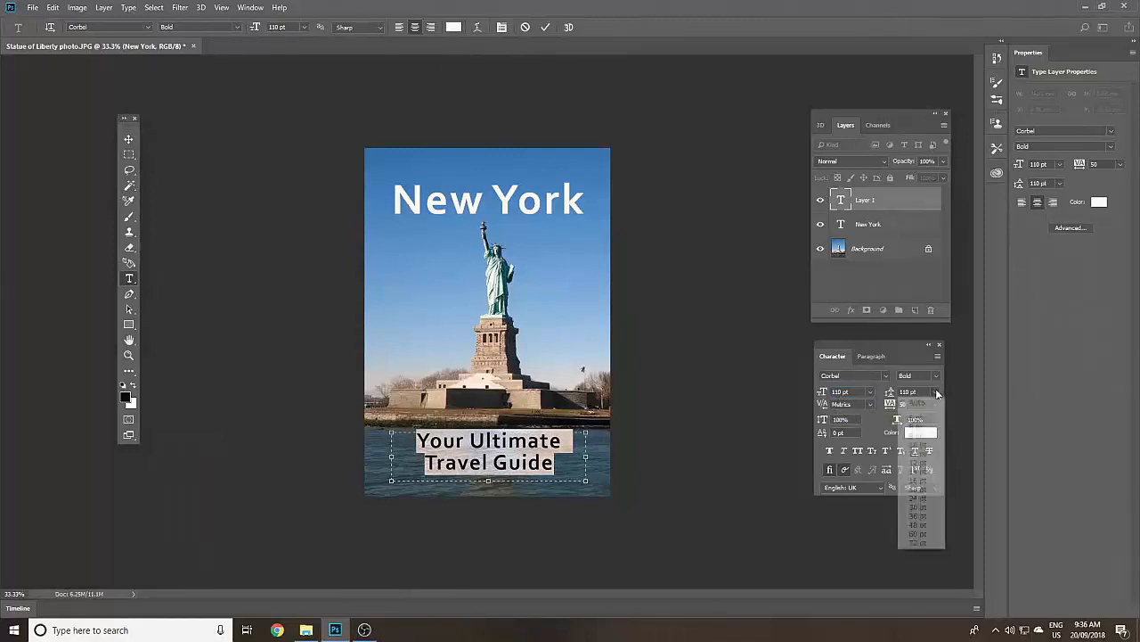
left_click(919, 542)
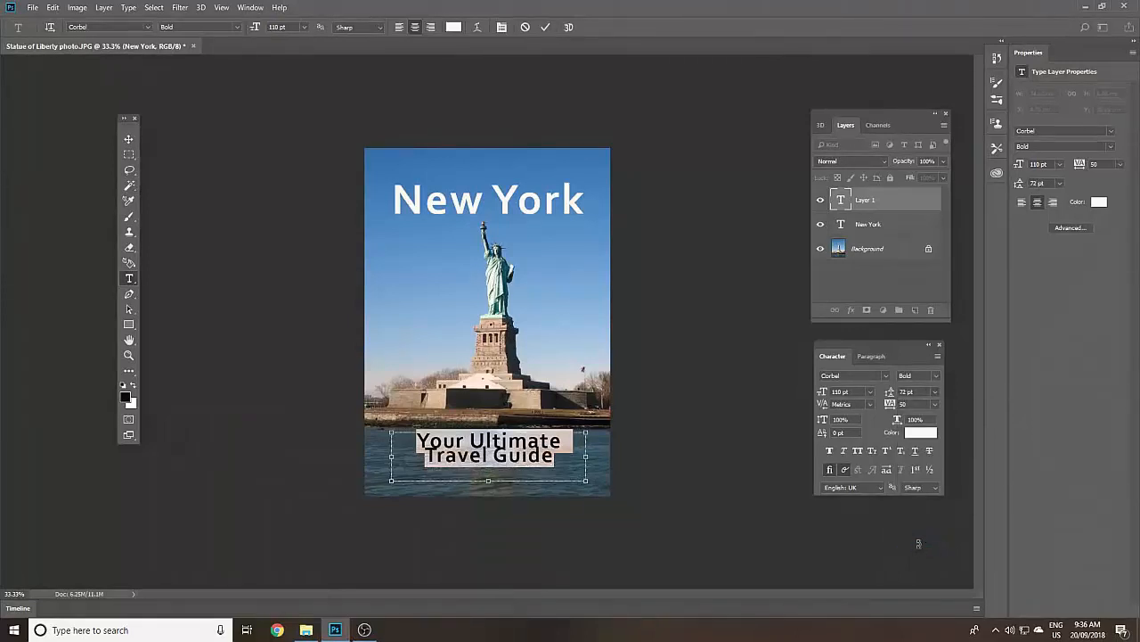
key("ctrl+z")
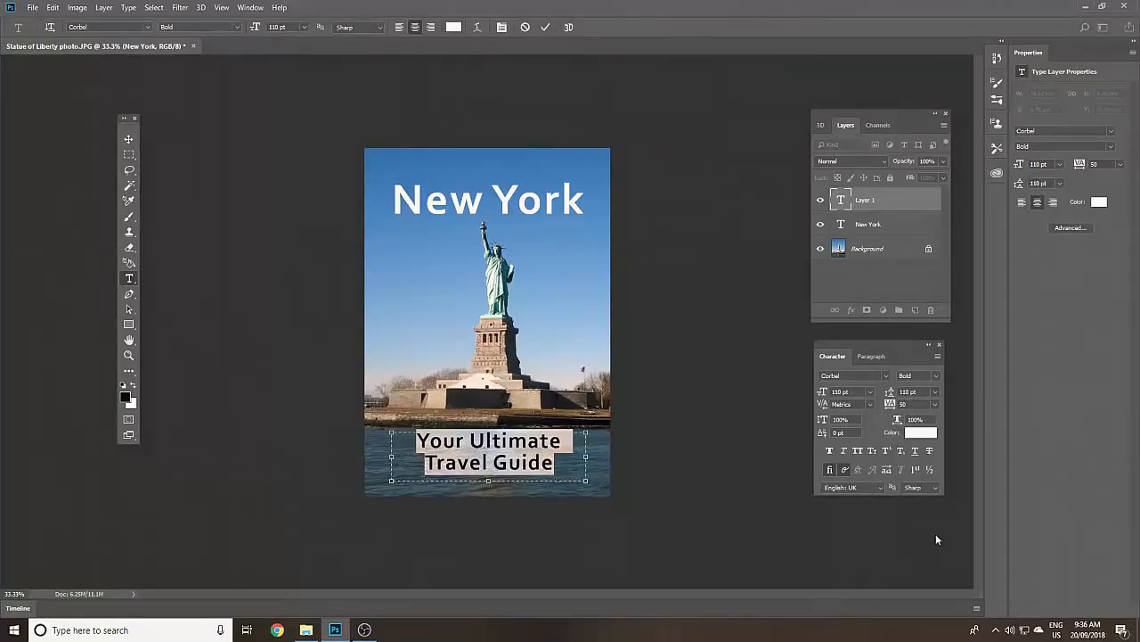
- Set the tagline's tracking to 25 and its text colour to bright yellow
left_click(935, 404)
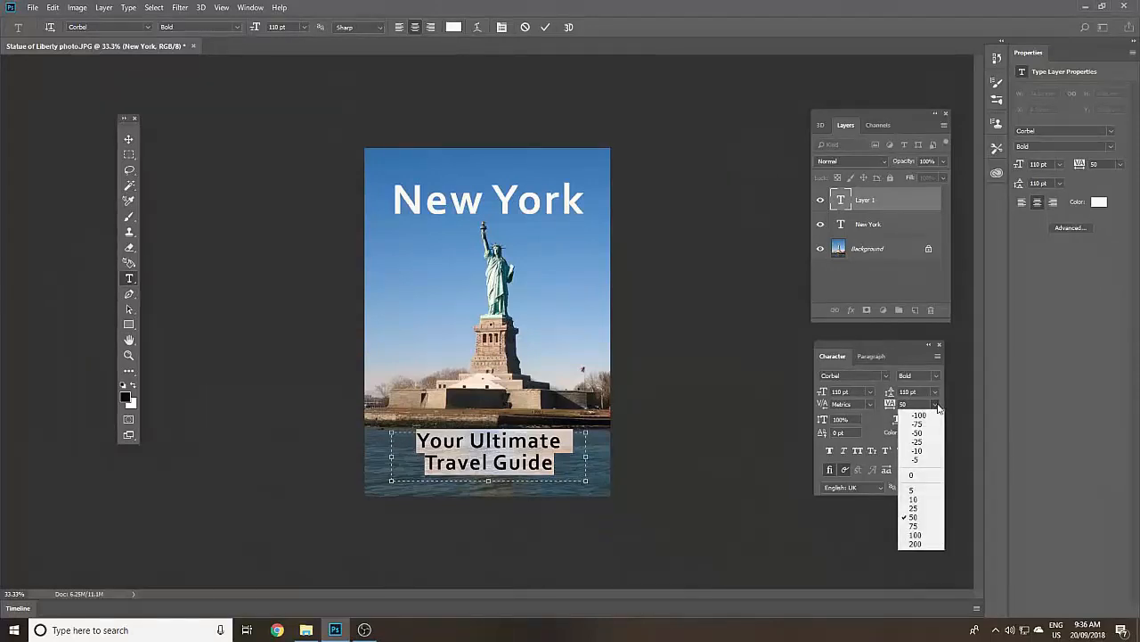
left_click(916, 507)
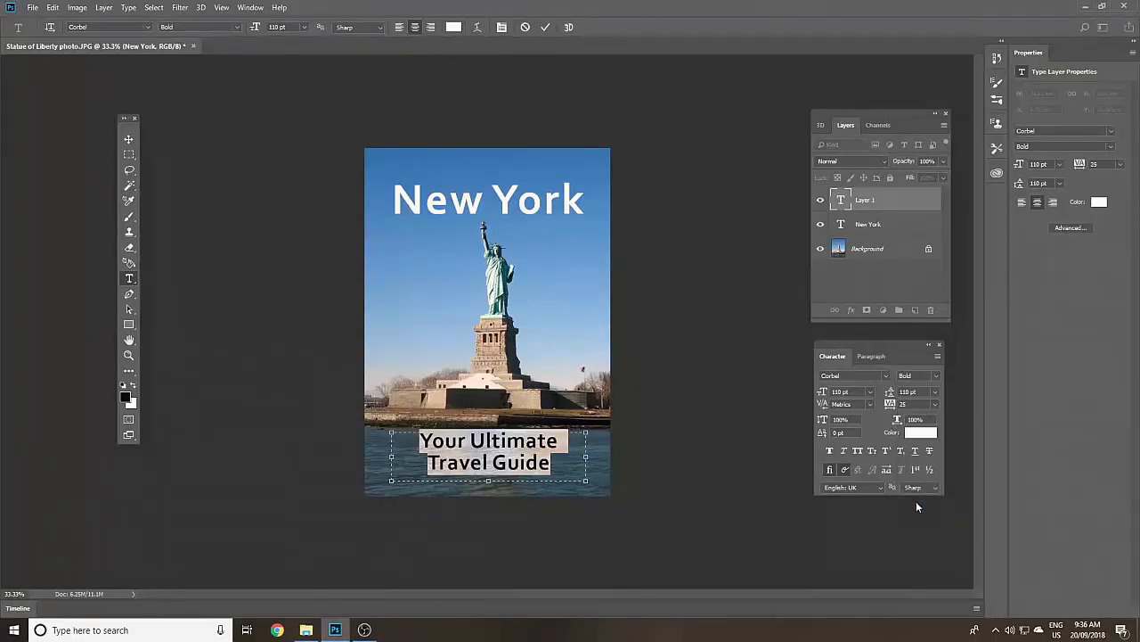
left_click(932, 433)
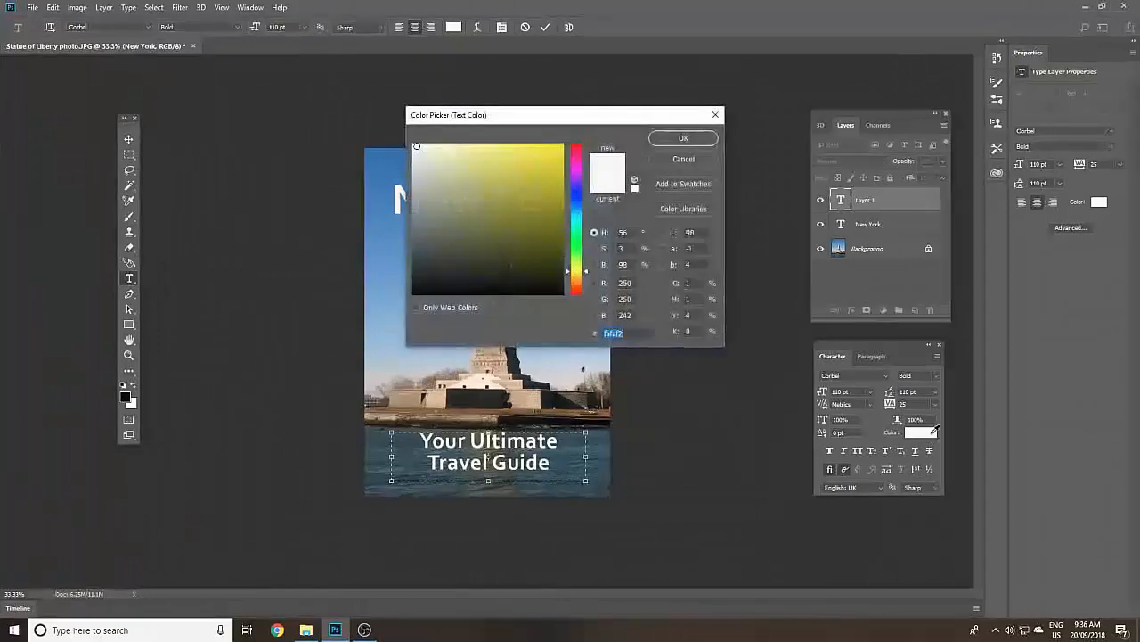
left_click(559, 145)
left_click(669, 137)
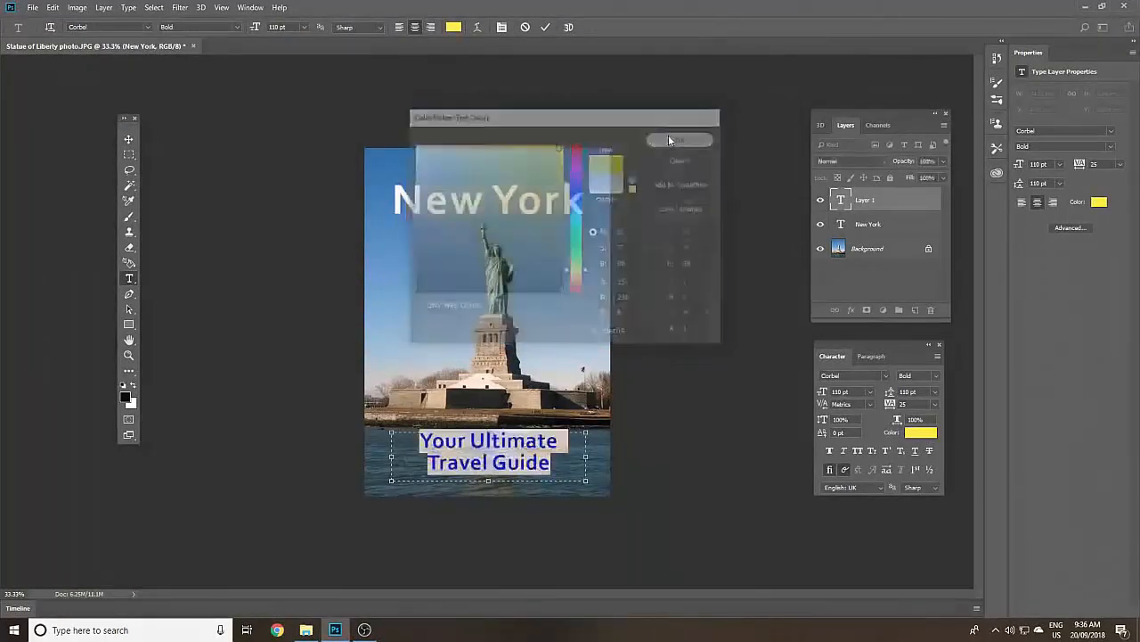
left_click(511, 446)
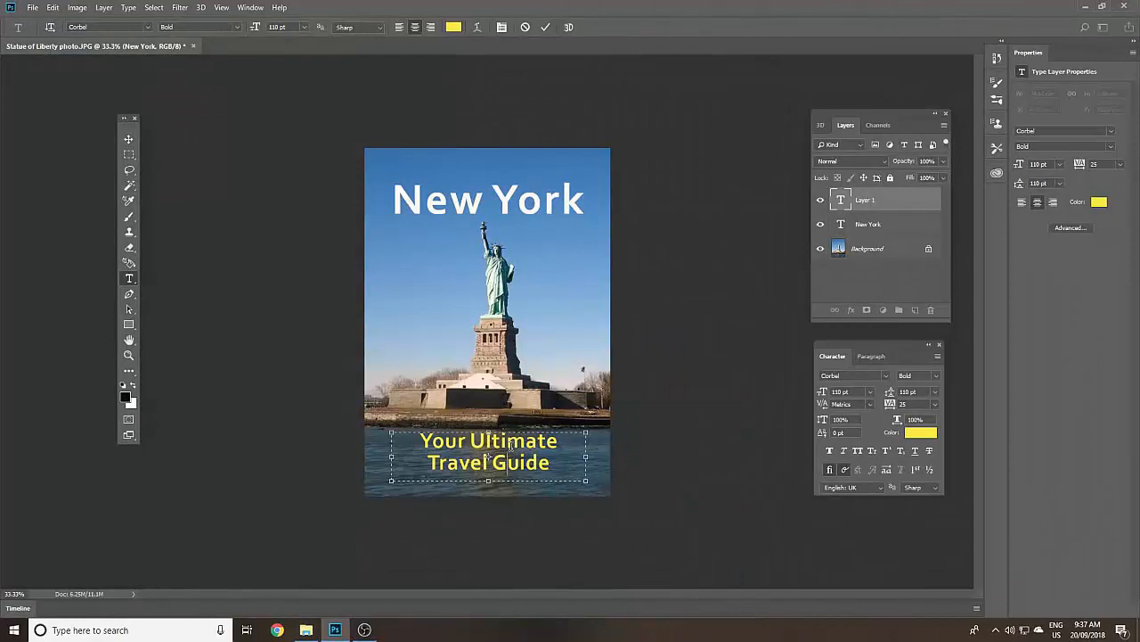
- Apply Small Caps to the whole "New York" title on its text layer
left_click(909, 224)
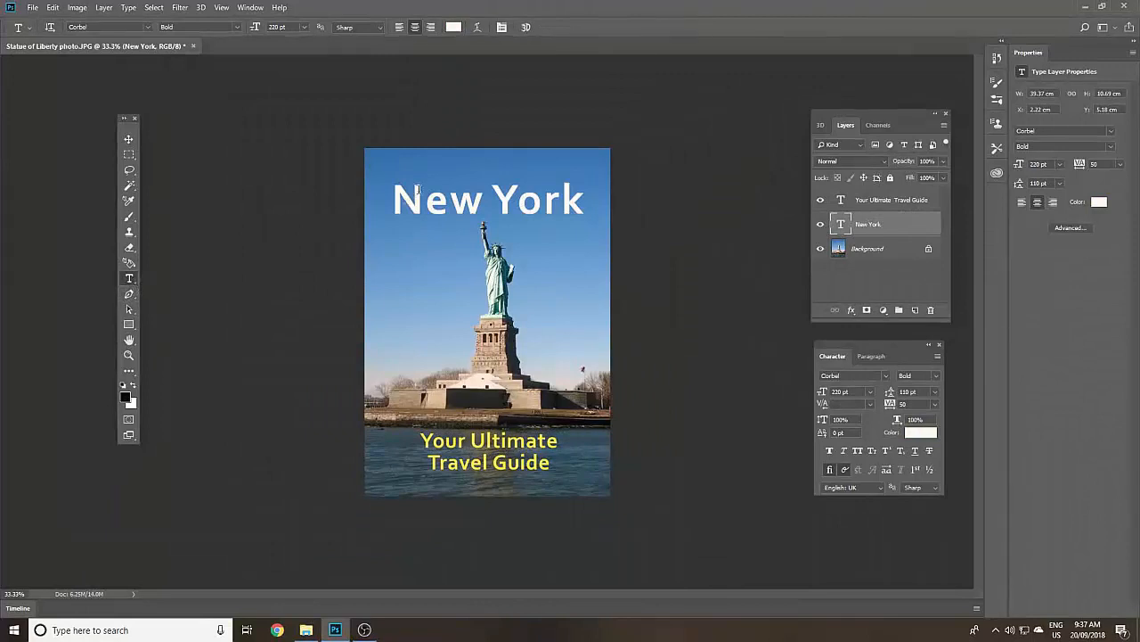
left_click(391, 203)
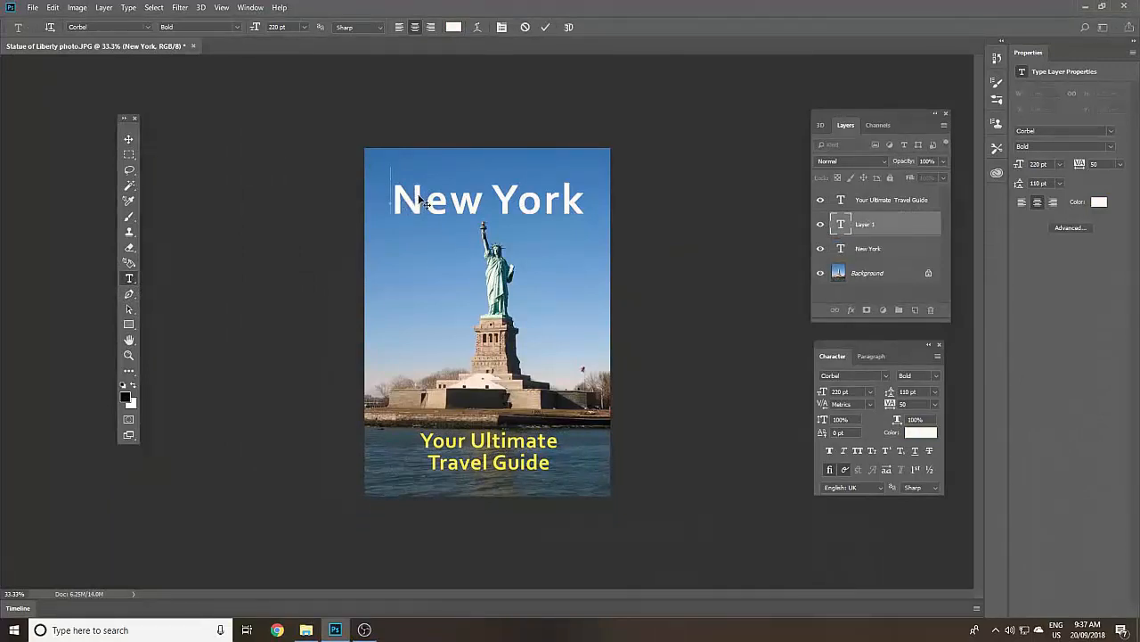
left_click(884, 250)
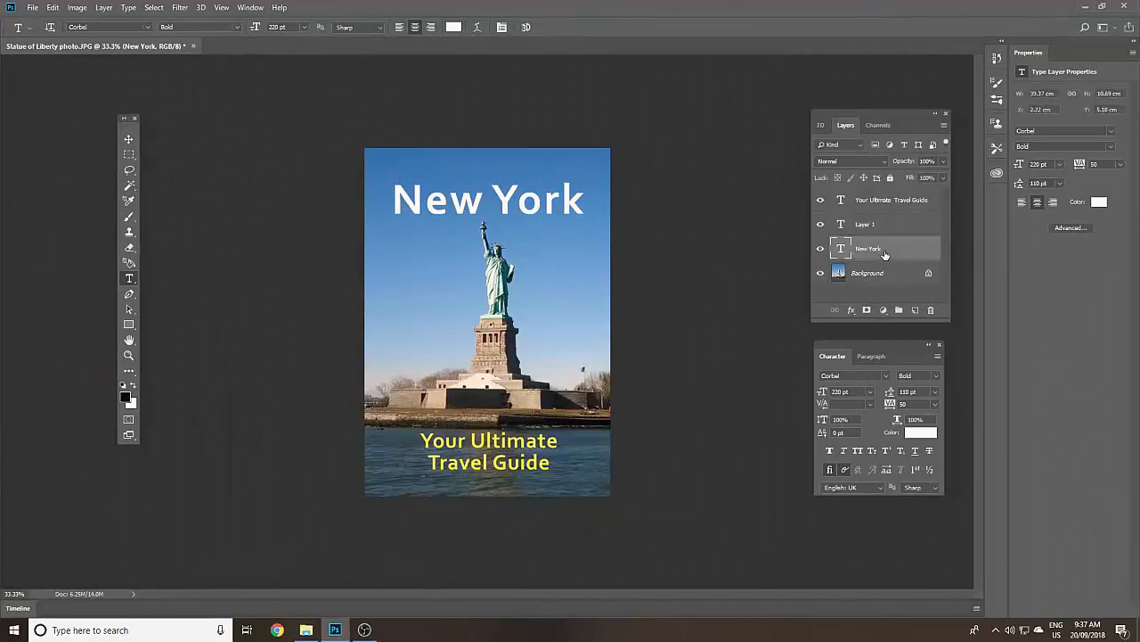
left_click(488, 202)
left_click_drag(398, 200, 590, 207)
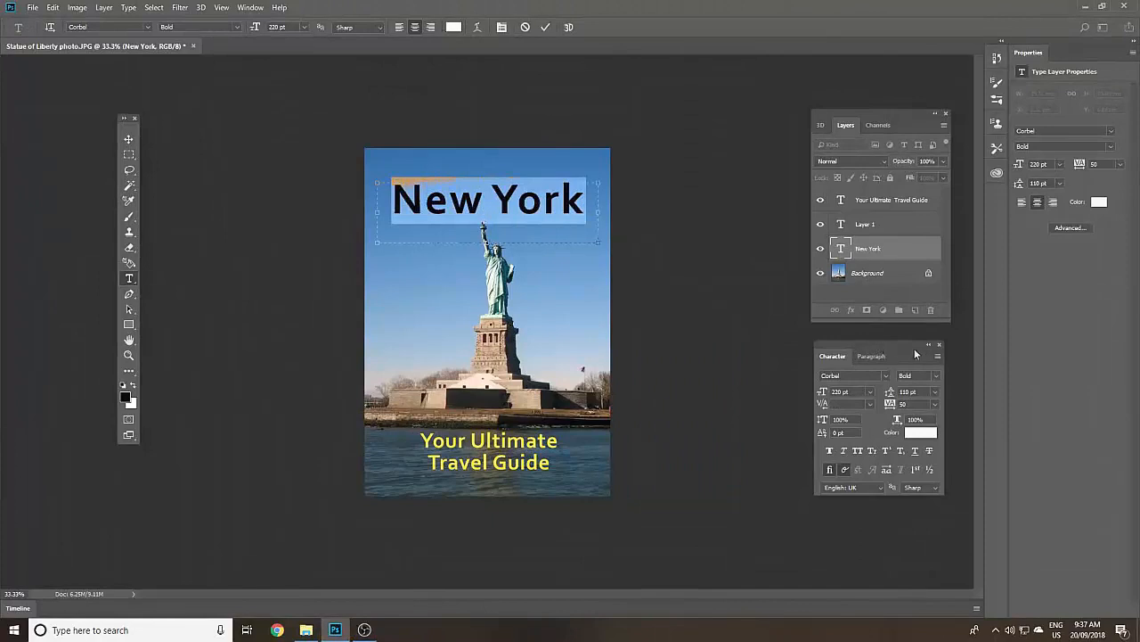
left_click(936, 358)
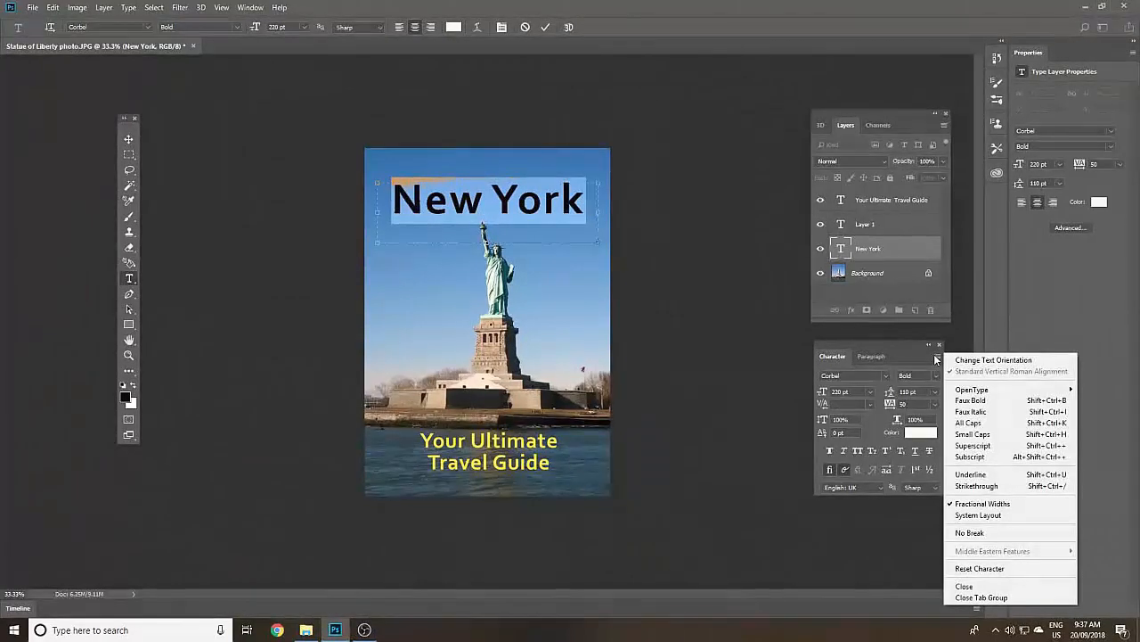
left_click(935, 358)
left_click(936, 358)
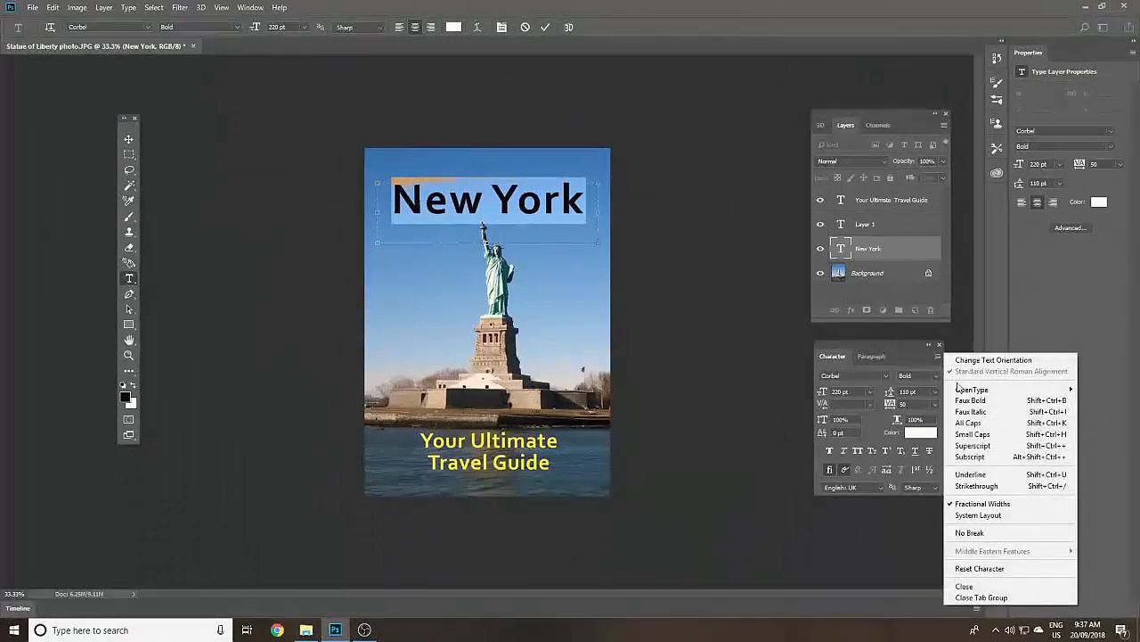
left_click(968, 436)
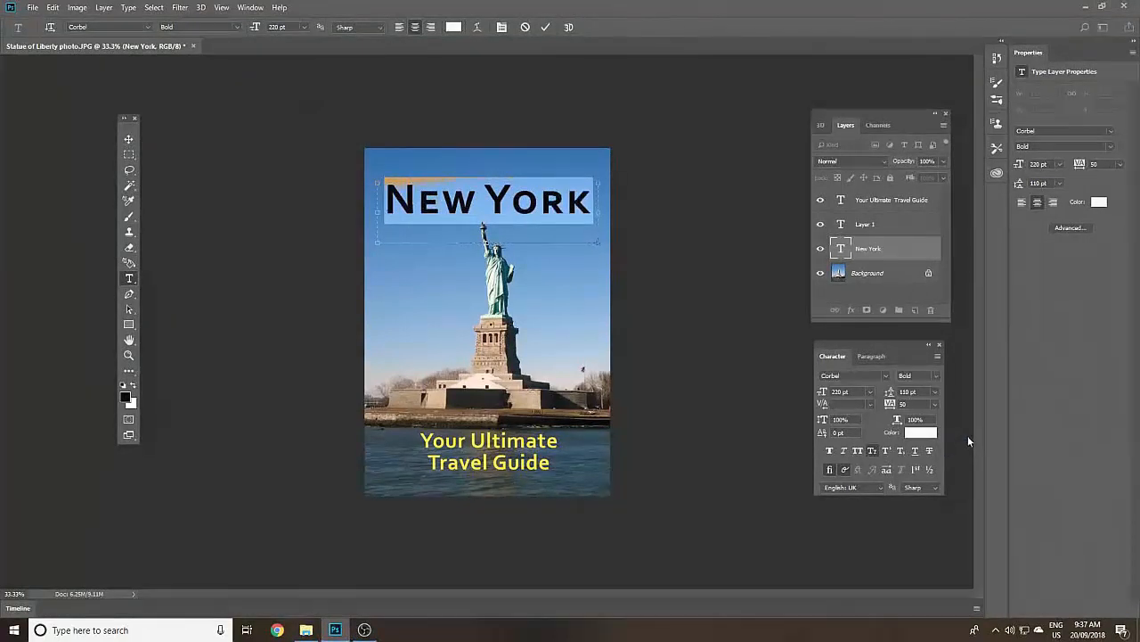
- Set the tracking of the "New York" title to 10 and deselect its text
left_click(933, 405)
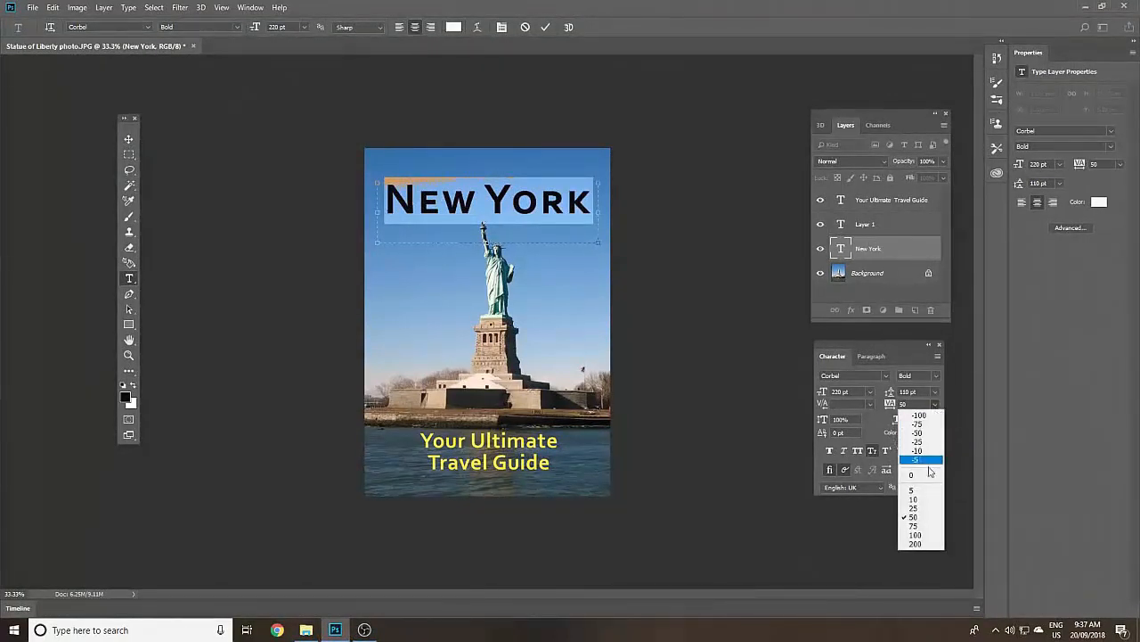
left_click(922, 499)
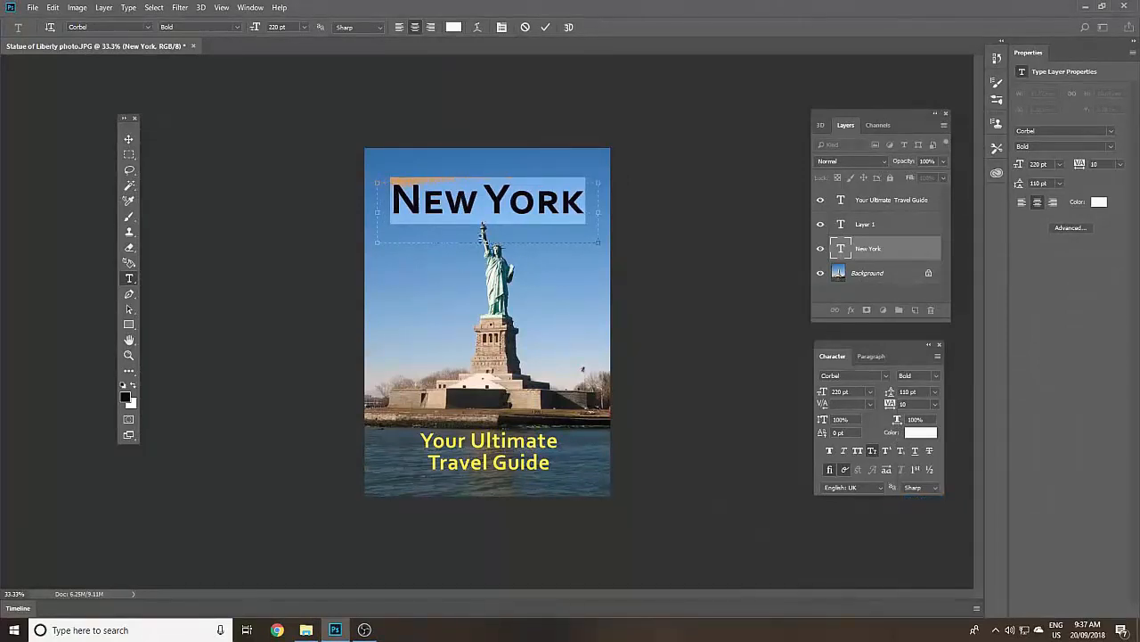
left_click(517, 196)
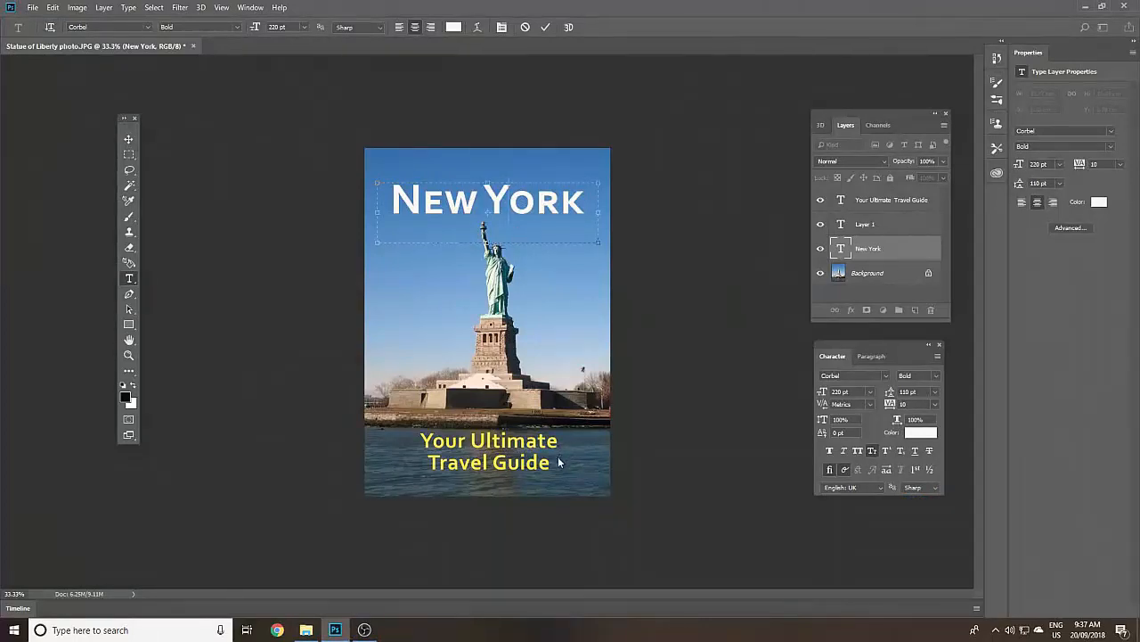
- Add a Drop Shadow layer style to the "Your Ultimate Travel Guide" tagline layer
left_click(900, 206)
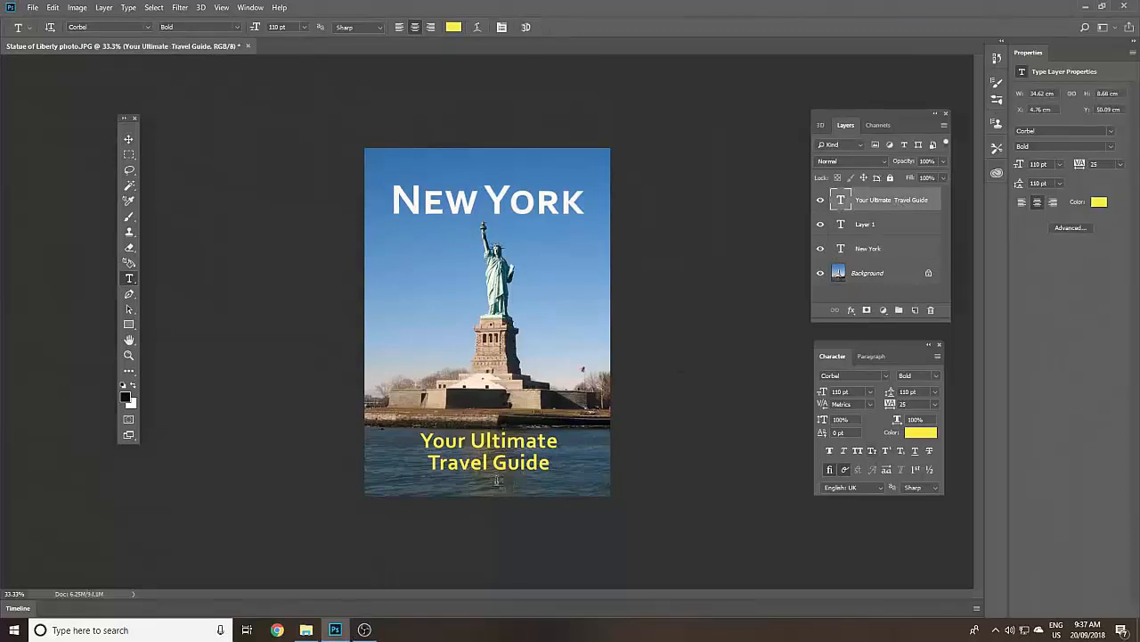
left_click(436, 442)
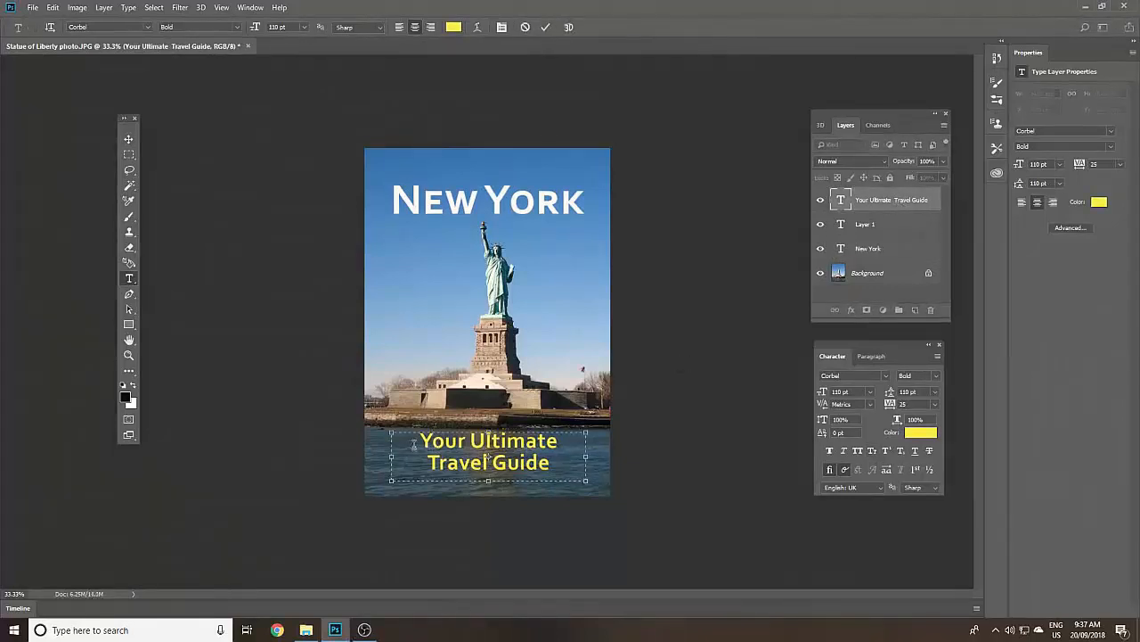
left_click_drag(417, 440, 555, 464)
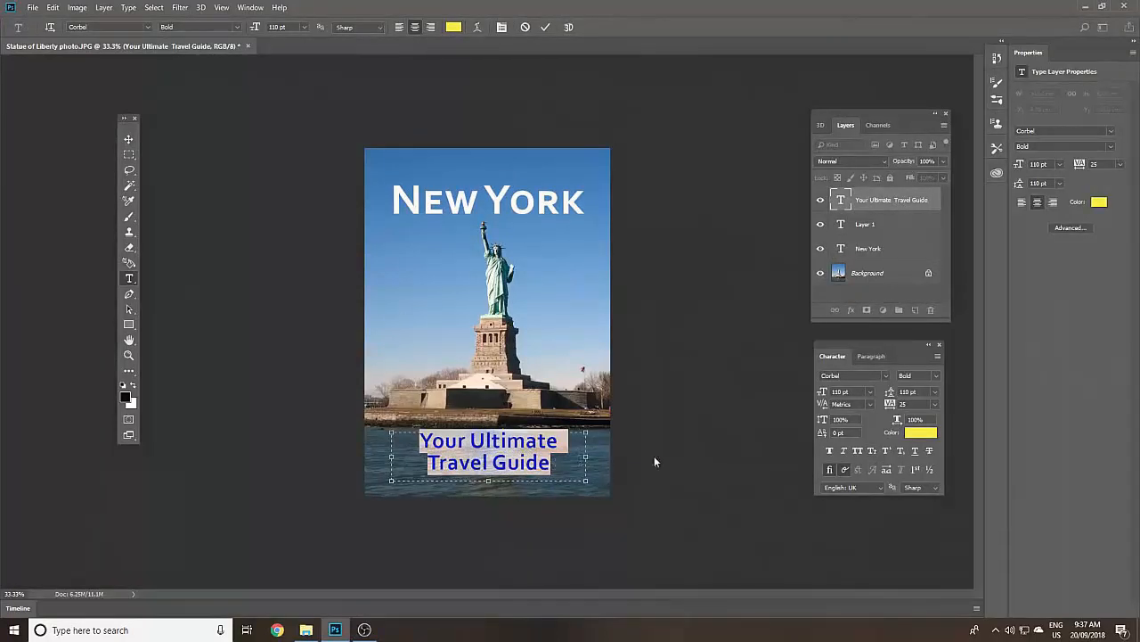
left_click(851, 310)
left_click(851, 310)
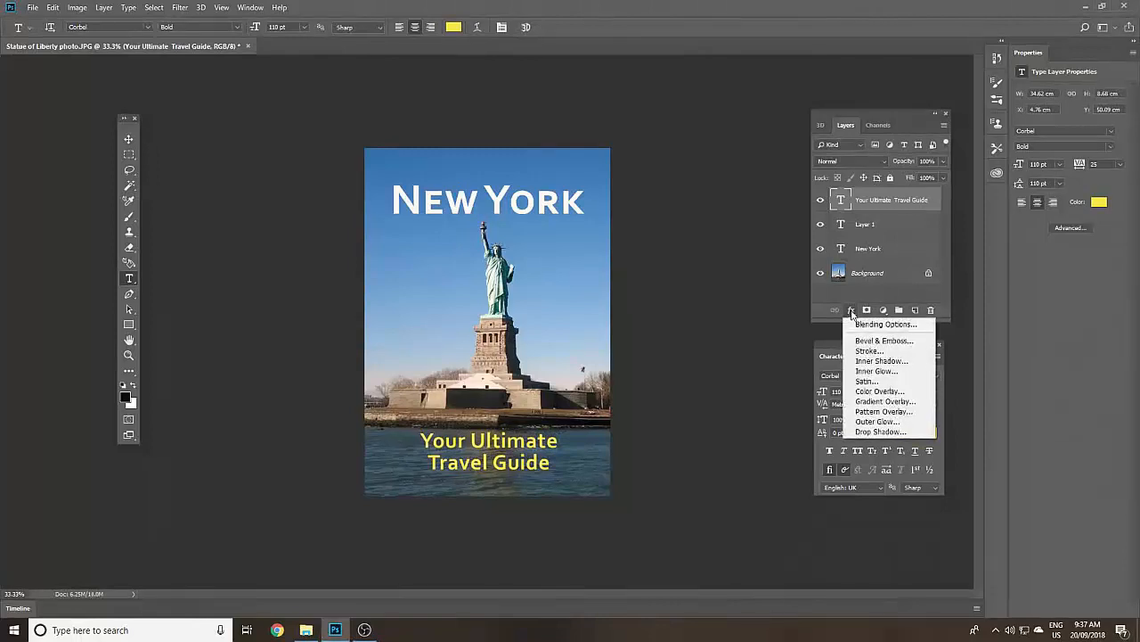
left_click(921, 432)
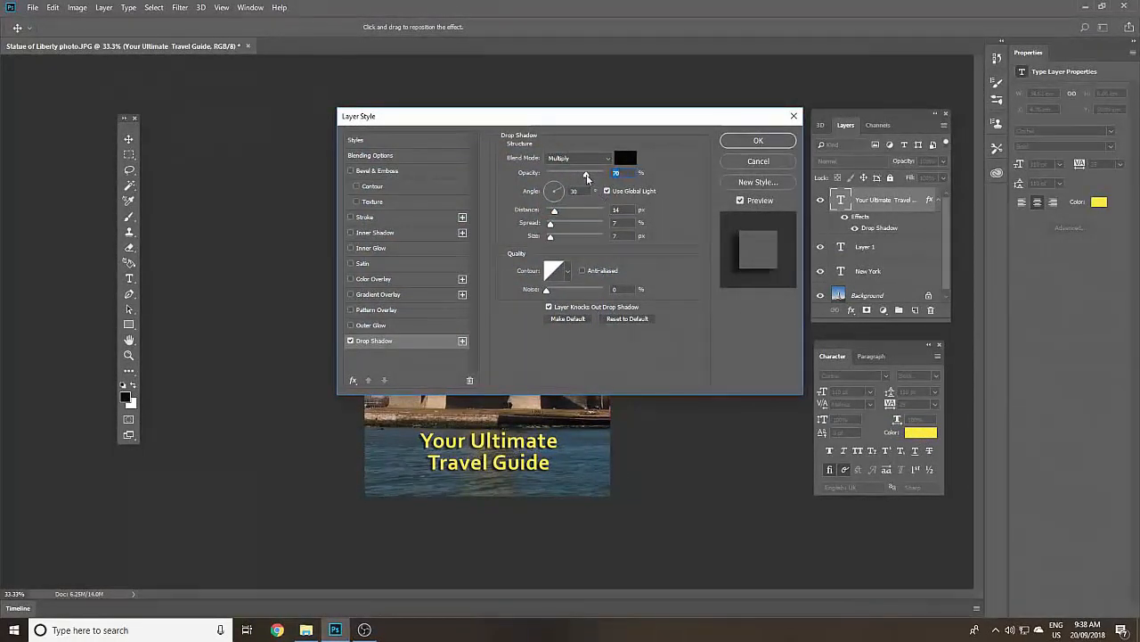
- Set the tagline's drop shadow to 72% opacity, 15 px distance and 11% spread, and apply the style
mouse_move(585, 173)
left_mouse_down()
mouse_move(564, 176)
mouse_move(588, 178)
left_mouse_up()
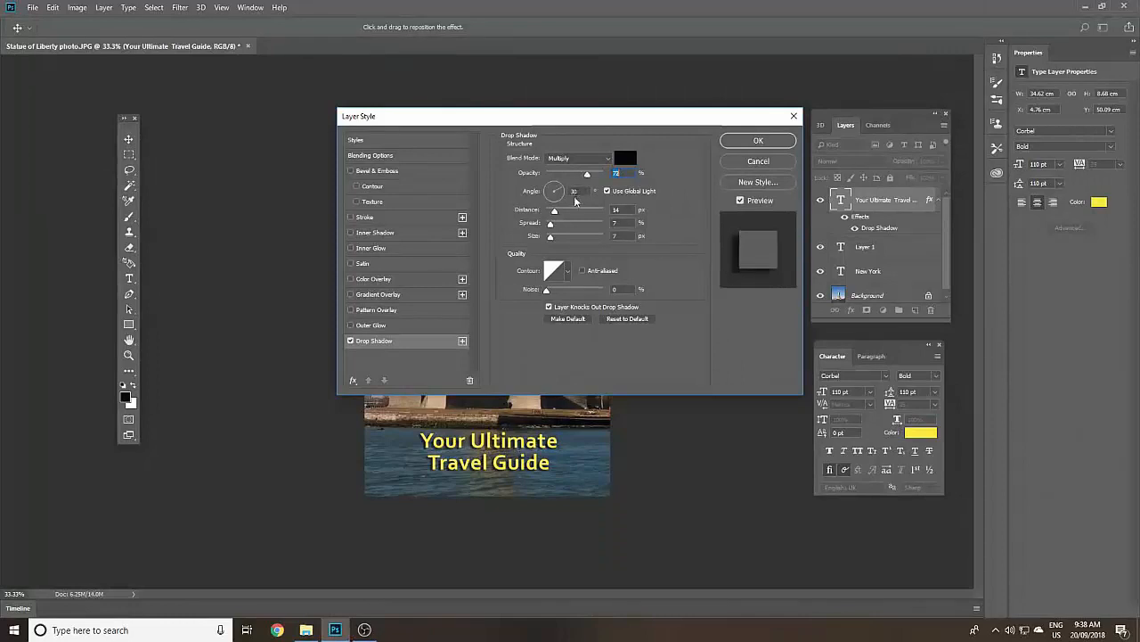
left_click(553, 212)
left_click_drag(553, 213, 551, 238)
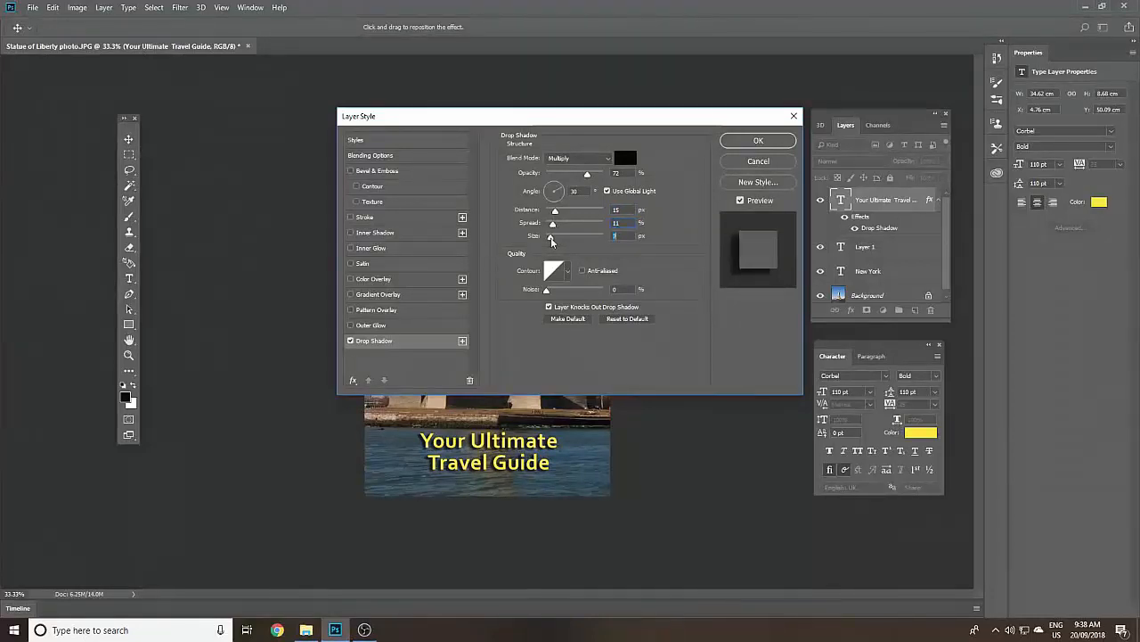
left_click(765, 145)
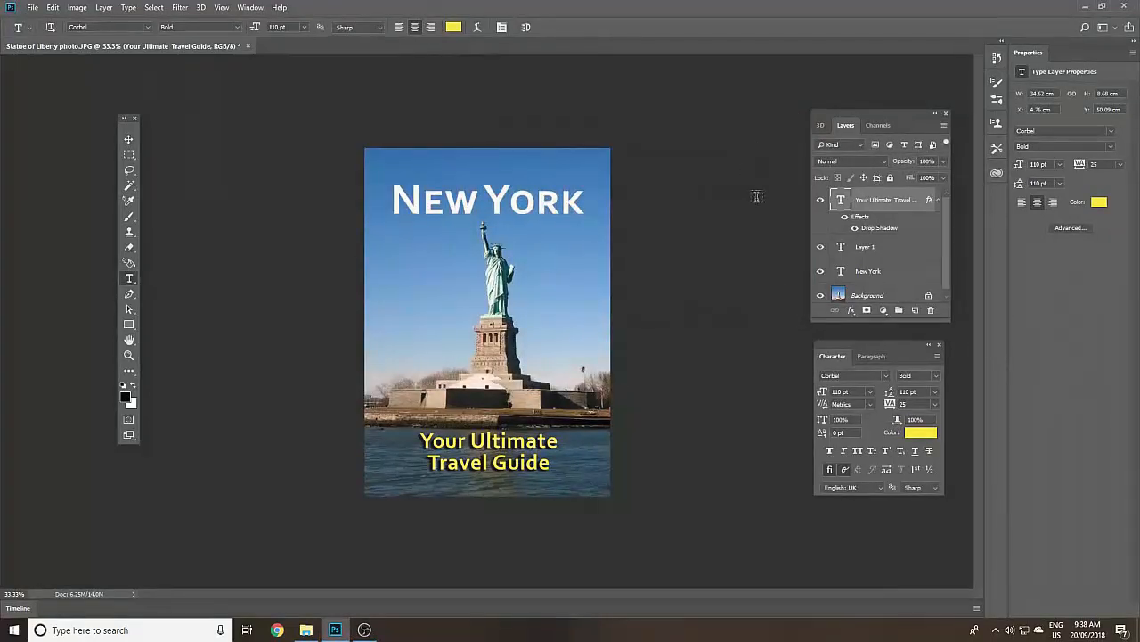
- Save the layered poster to the D: drive in Photoshop format as "Statue of Liberty photo.psd"
left_click(33, 8)
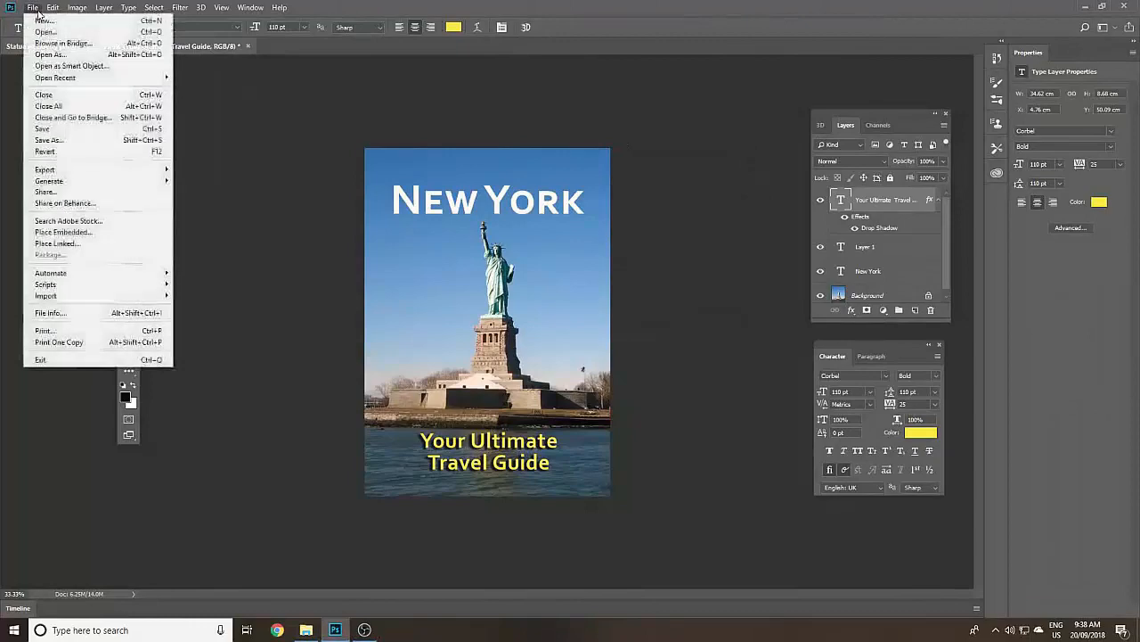
left_click(52, 130)
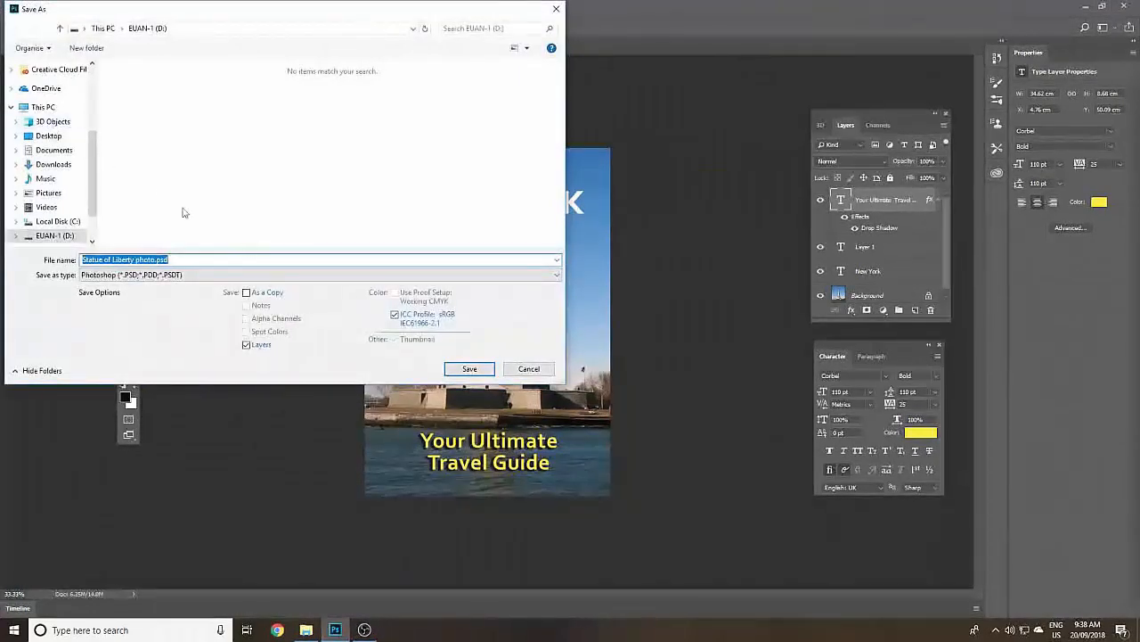
left_click(459, 371)
left_click(703, 193)
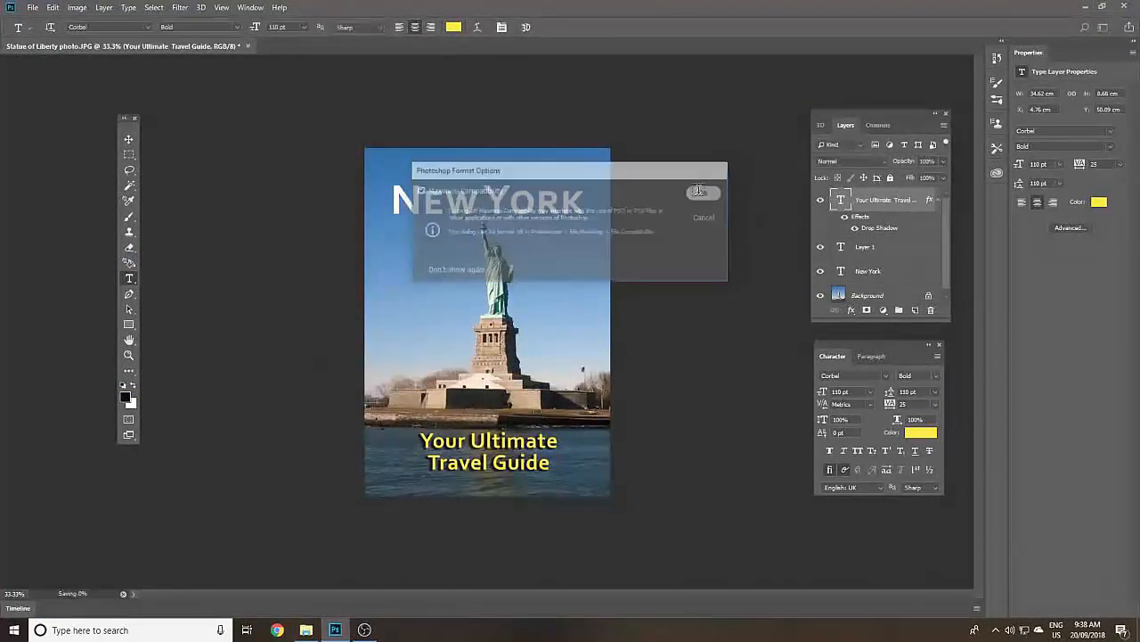
- Start saving another version of the poster, changing its file name to "Statue of Liberty photo cover"
left_click(34, 8)
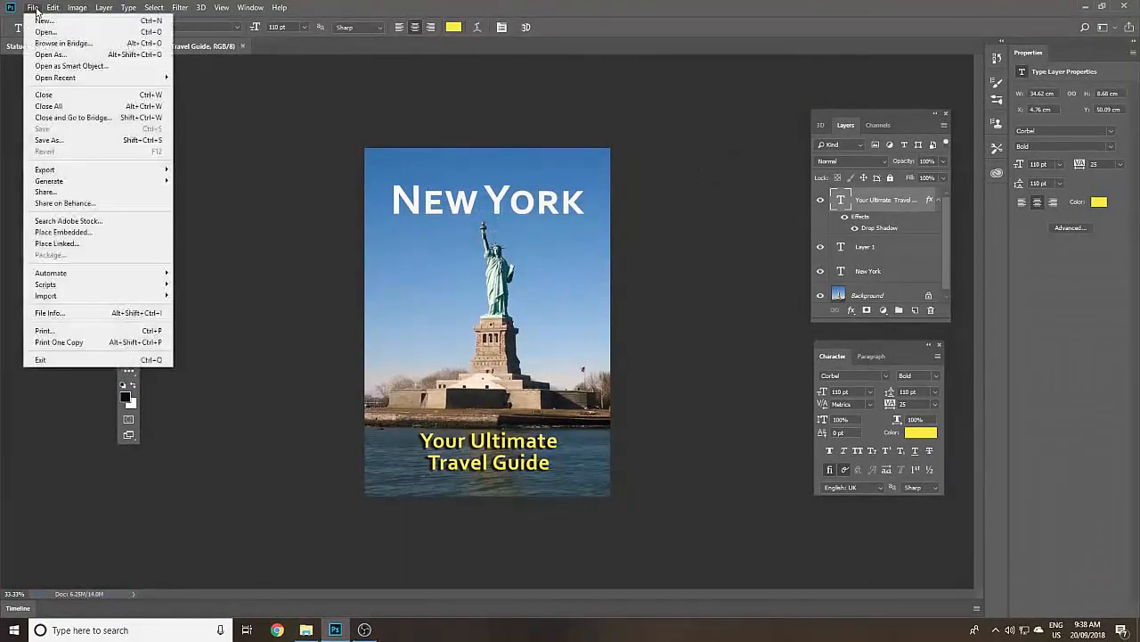
left_click(50, 140)
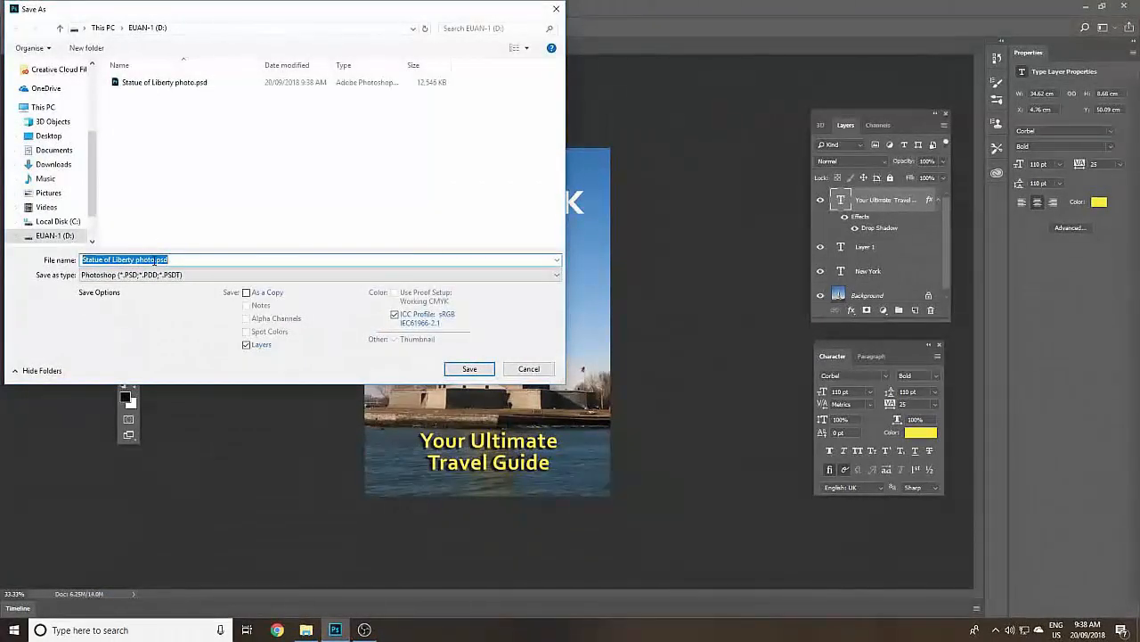
left_click(157, 259)
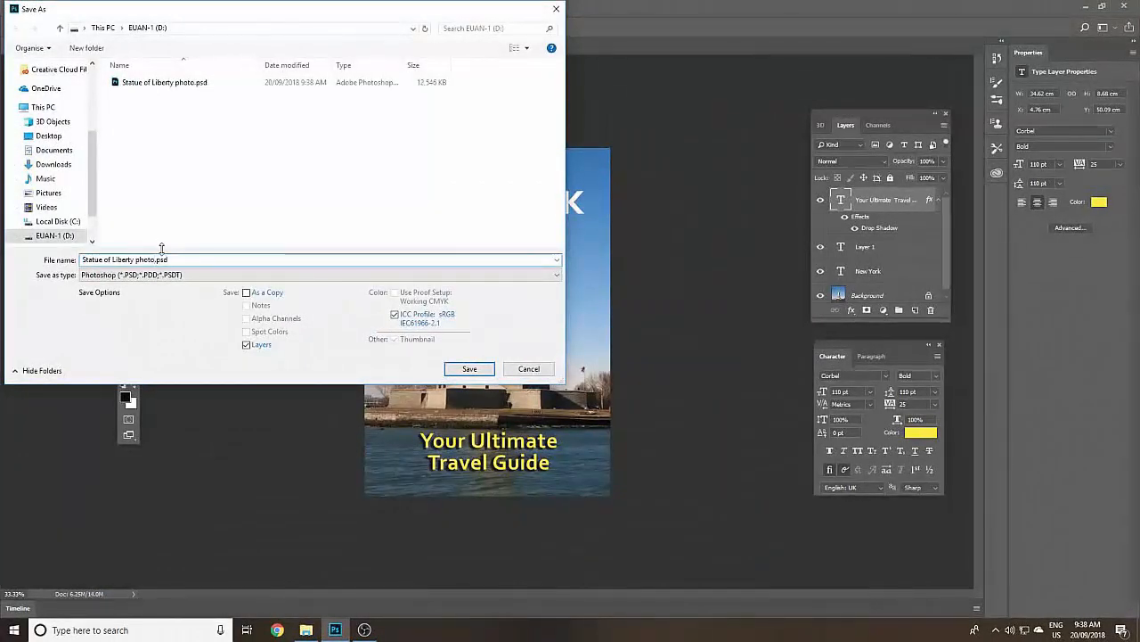
type("cover")
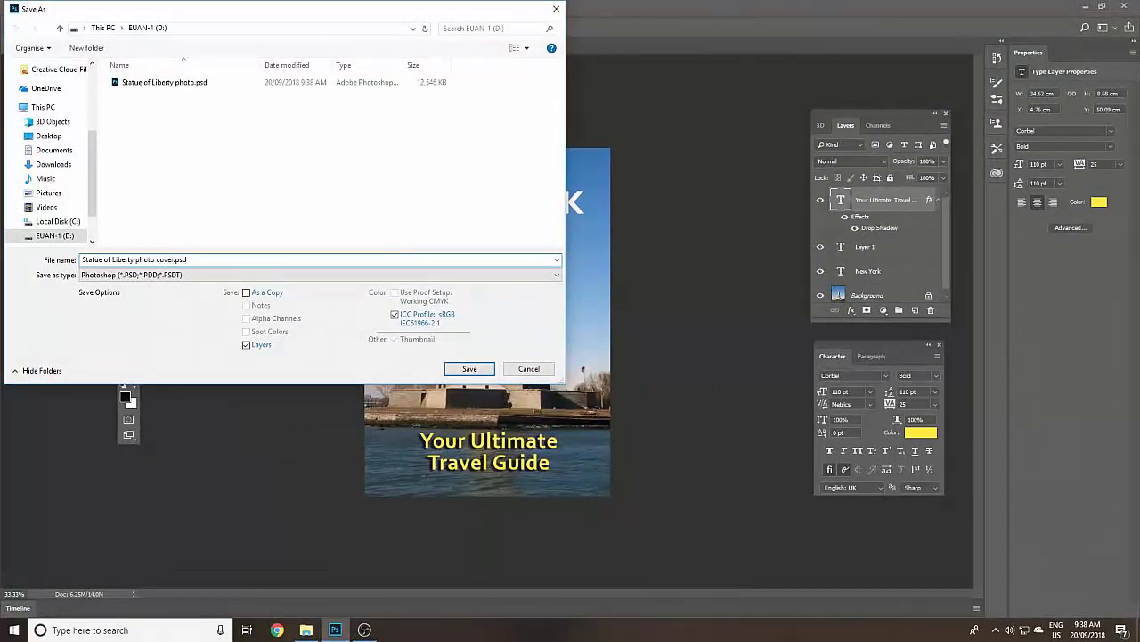
- Save the cover version in JPEG format at Maximum quality 12 with the Baseline ("Standard") option
left_click(158, 274)
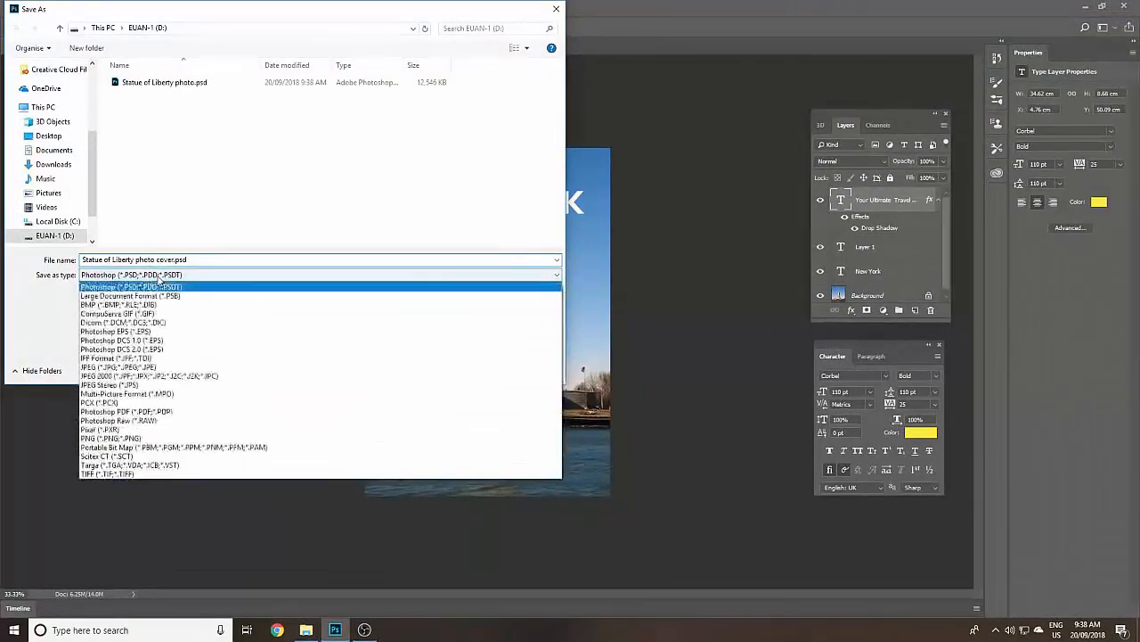
left_click(194, 367)
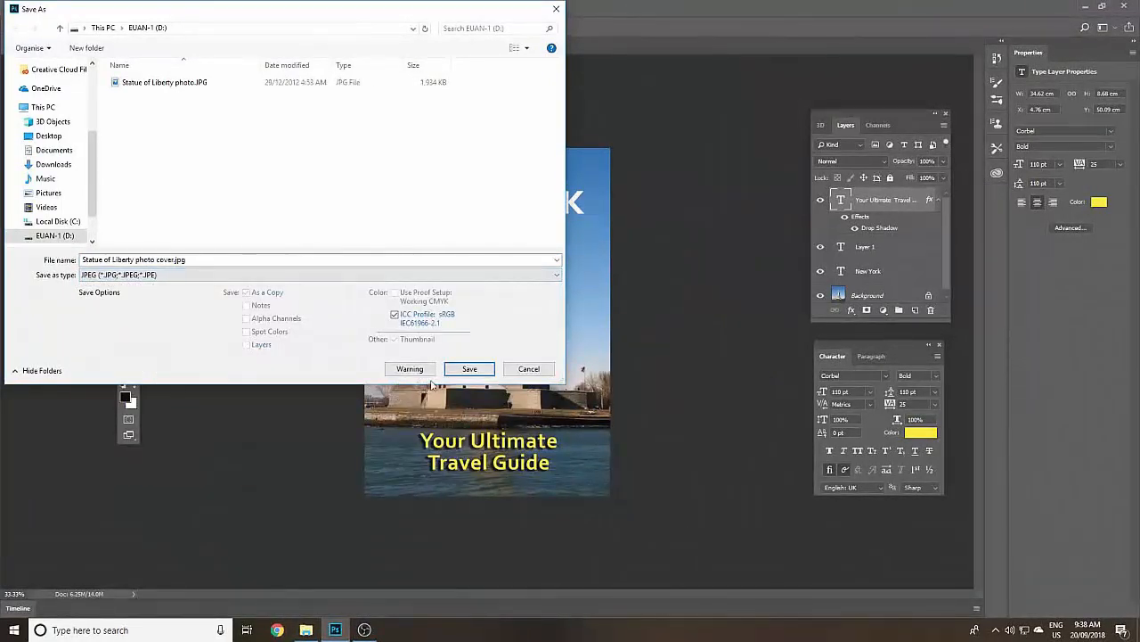
left_click(467, 369)
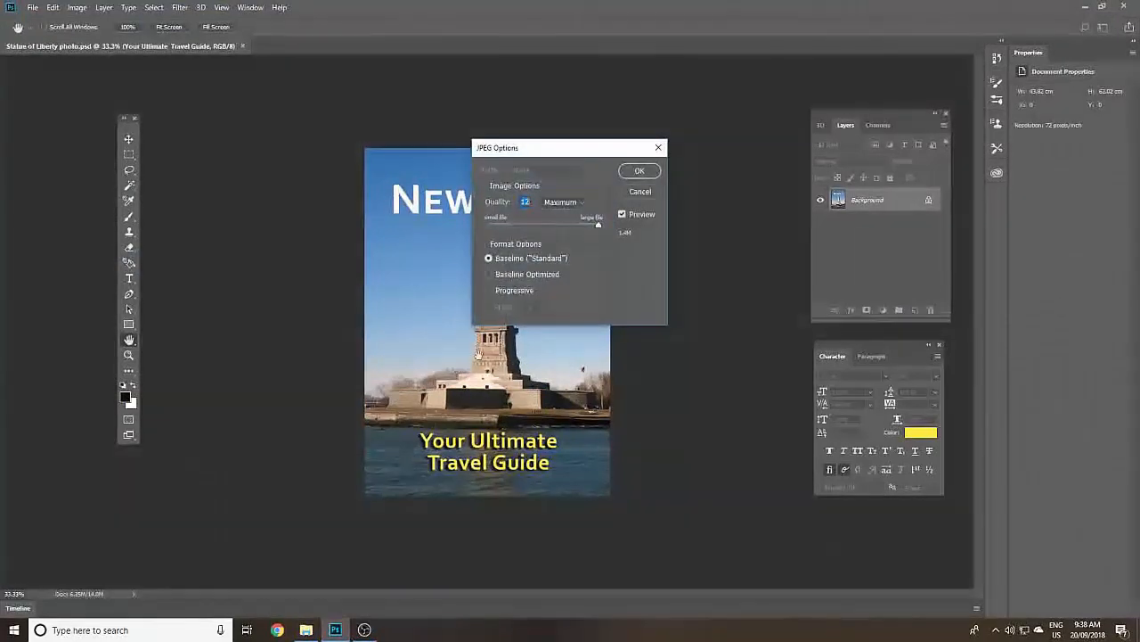
mouse_move(597, 224)
left_mouse_down()
mouse_move(574, 229)
mouse_move(596, 230)
left_mouse_up()
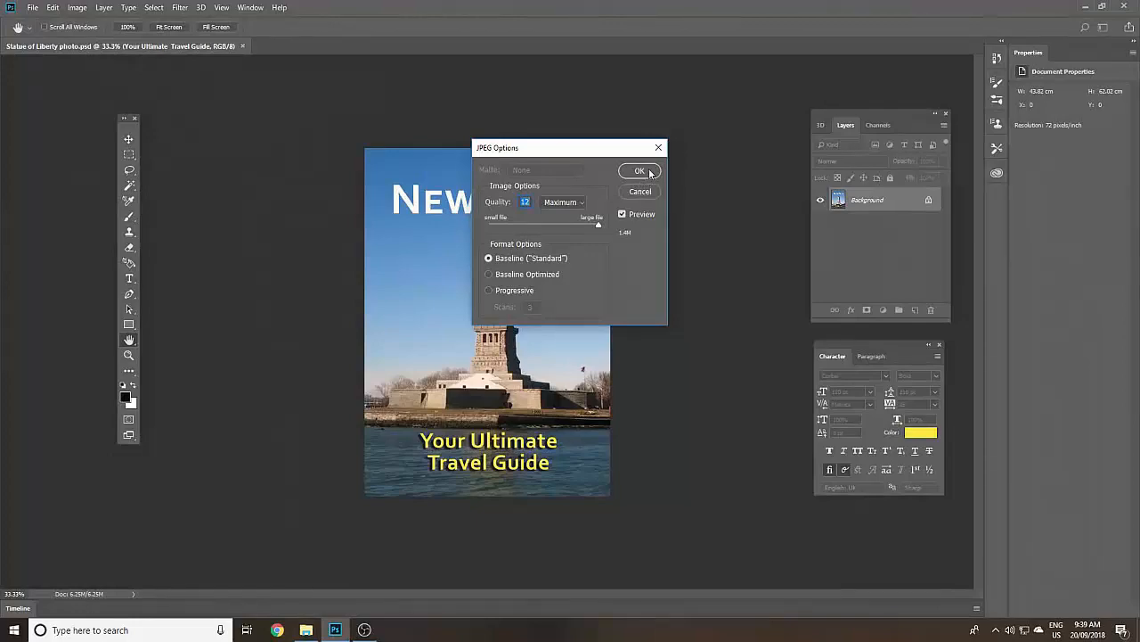
left_click(640, 171)
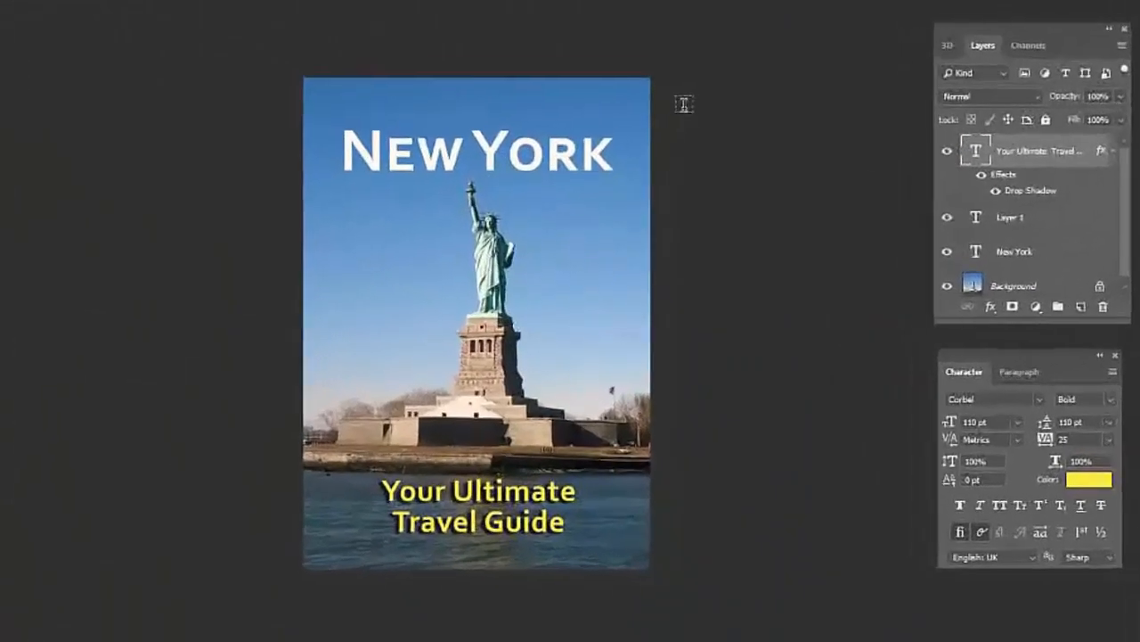